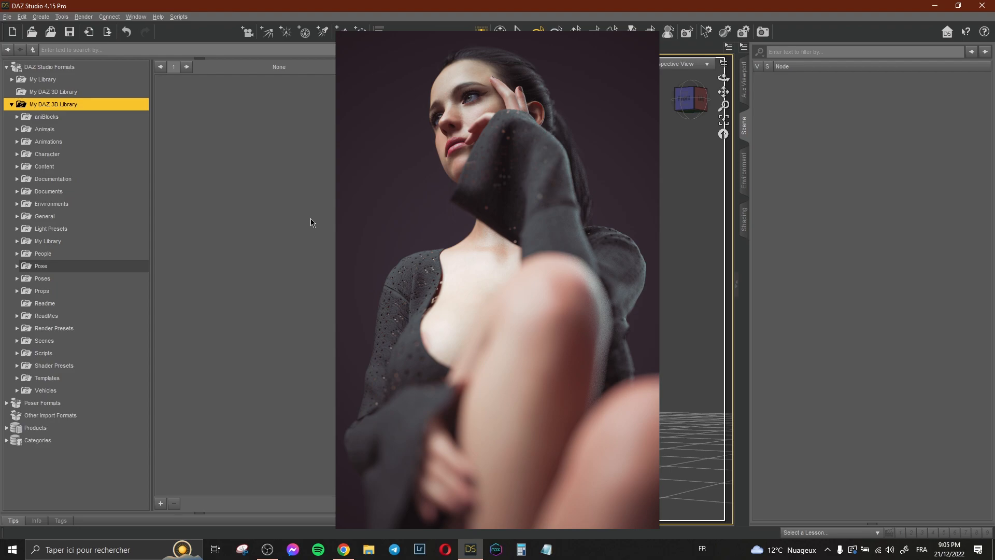
Step: Load the Genesis 8 Basic Female figure from the Genesis 8 Female people library into the scene
click(78, 254)
click(62, 378)
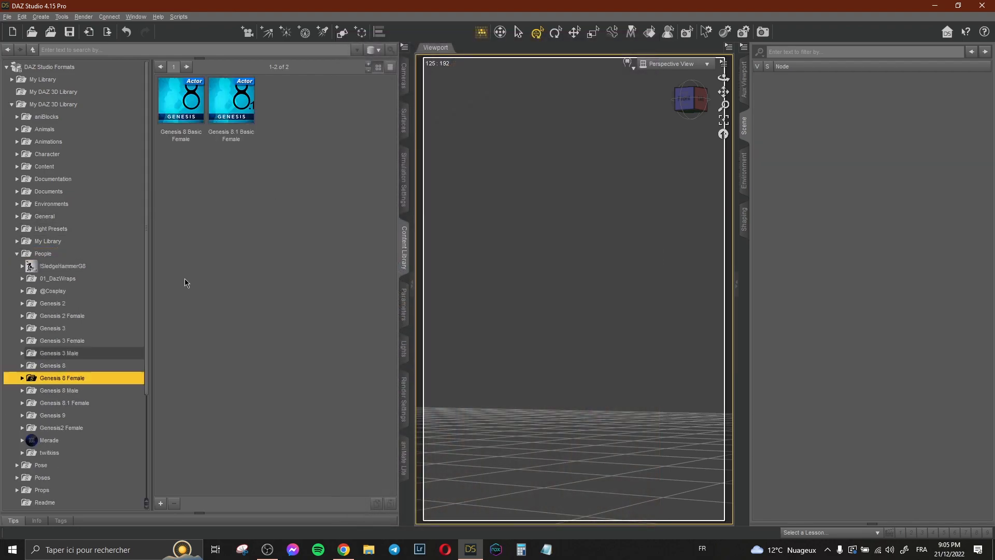
double_click(189, 122)
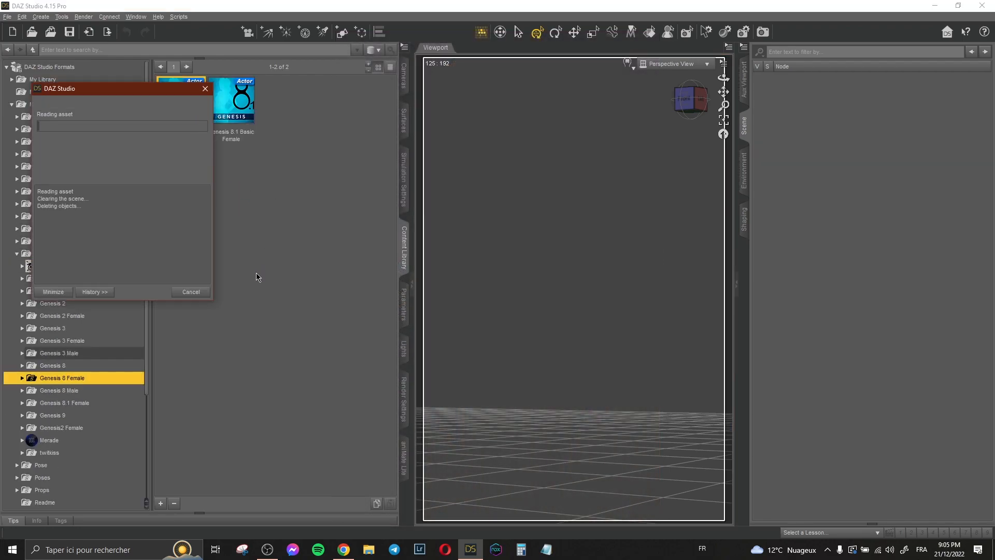
Step: Dress the figure in the Basic Wear 01 set from the Genesis 8 Female clothing library
scroll(87, 250, down, 4)
double_click(86, 247)
scroll(83, 251, down, 3)
double_click(70, 250)
scroll(73, 254, down, 2)
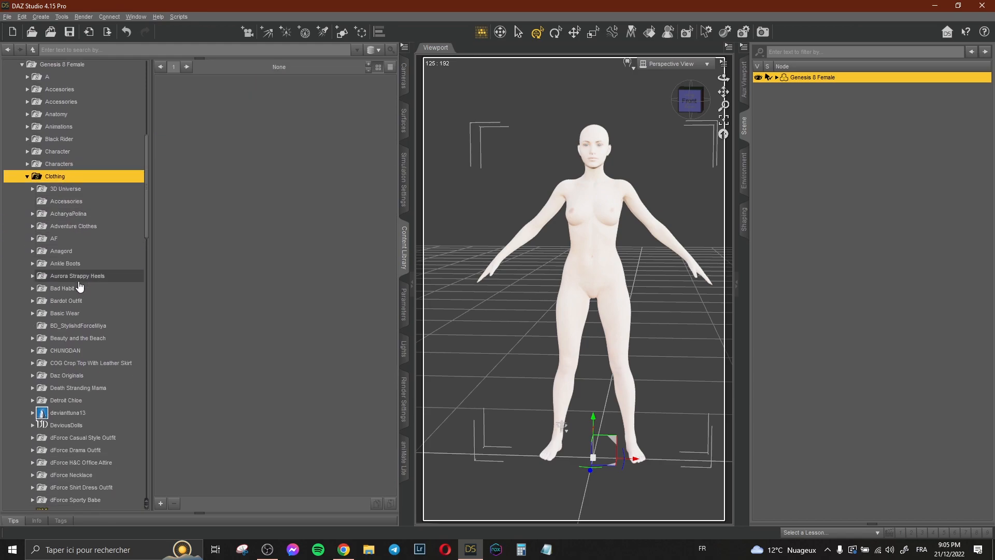
click(73, 313)
double_click(184, 111)
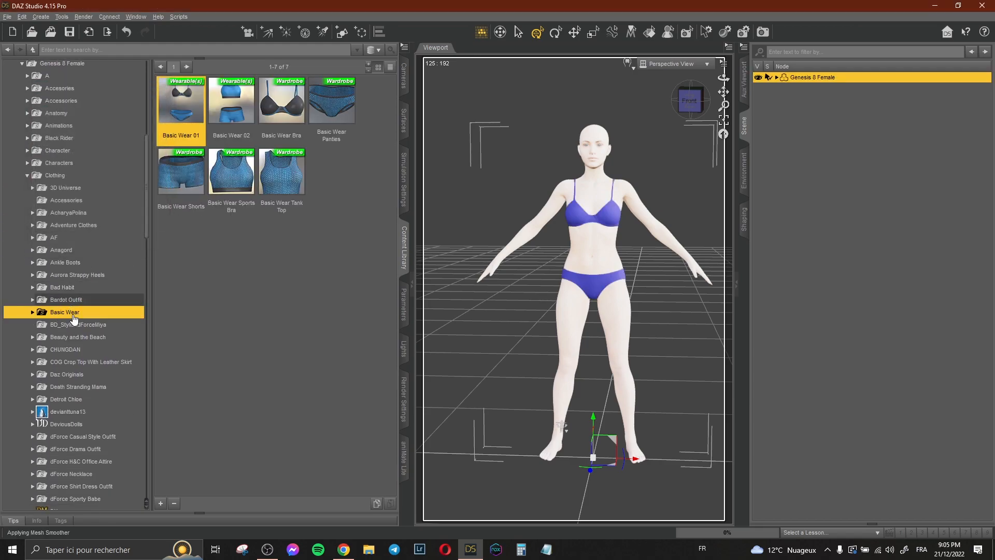
Step: Apply the Death Stranding Mama head, skin and hair to the Genesis 8 Female figure
scroll(76, 346, down, 2)
scroll(76, 346, down, 2)
click(95, 279)
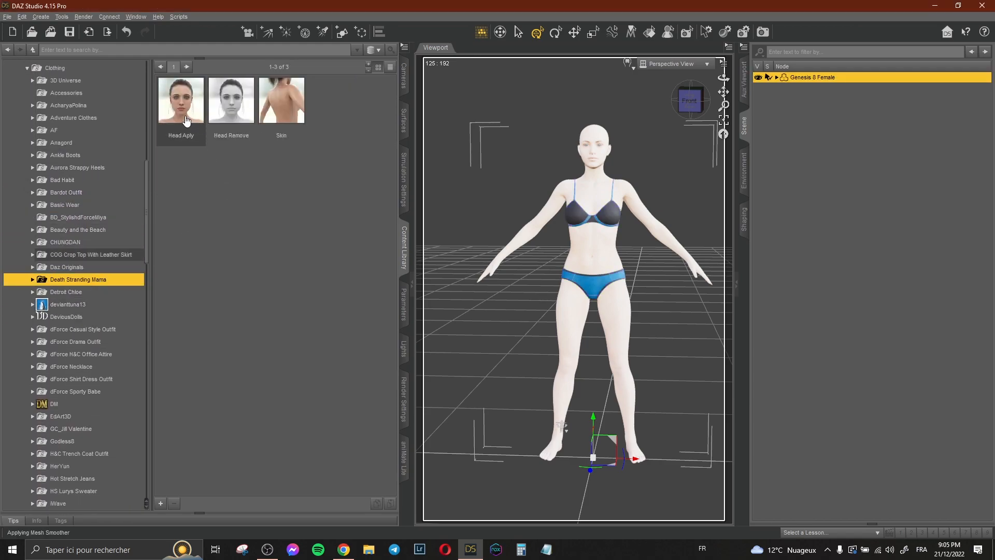
double_click(294, 114)
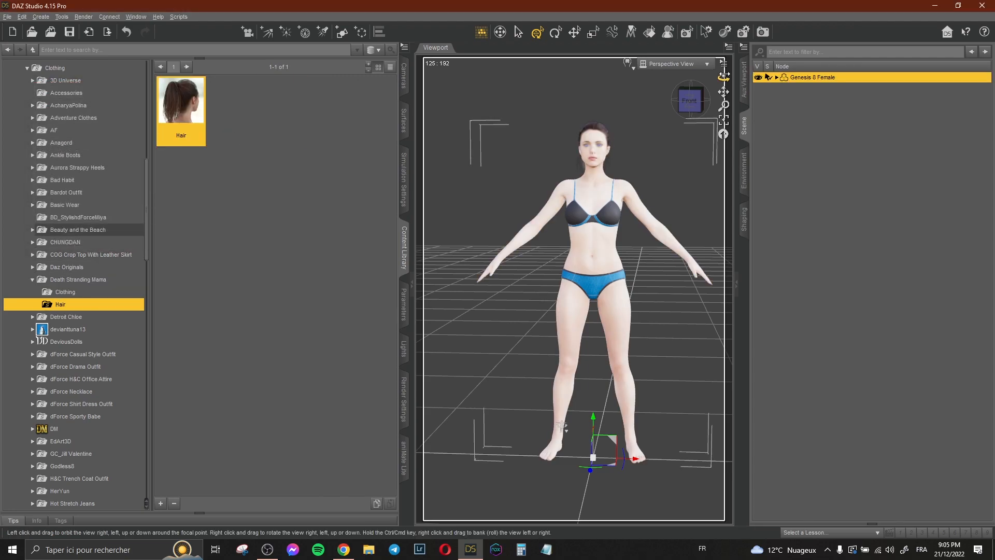
drag(723, 78, 698, 137)
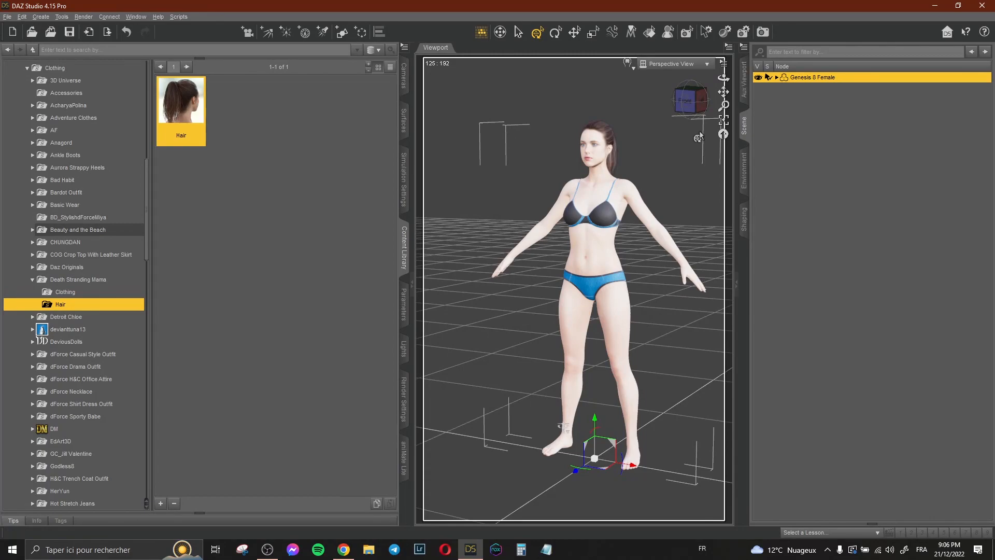
drag(698, 138, 684, 136)
Step: Pose the figure with the seated Sit 06 preset from the DM SeductiveGleam pose folder
scroll(102, 261, down, 5)
scroll(103, 261, down, 8)
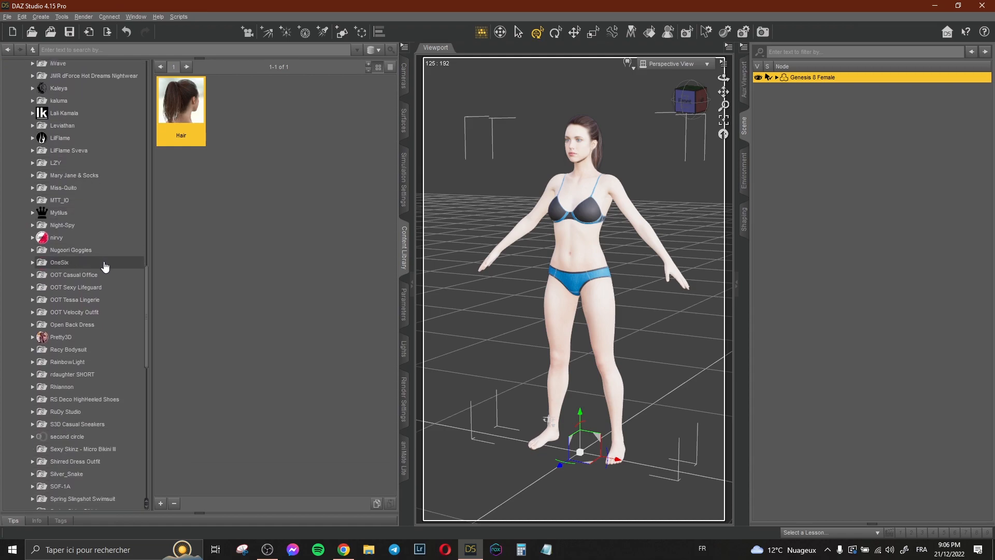
scroll(104, 249, up, 5)
click(67, 148)
scroll(78, 176, down, 15)
scroll(83, 249, up, 10)
click(76, 246)
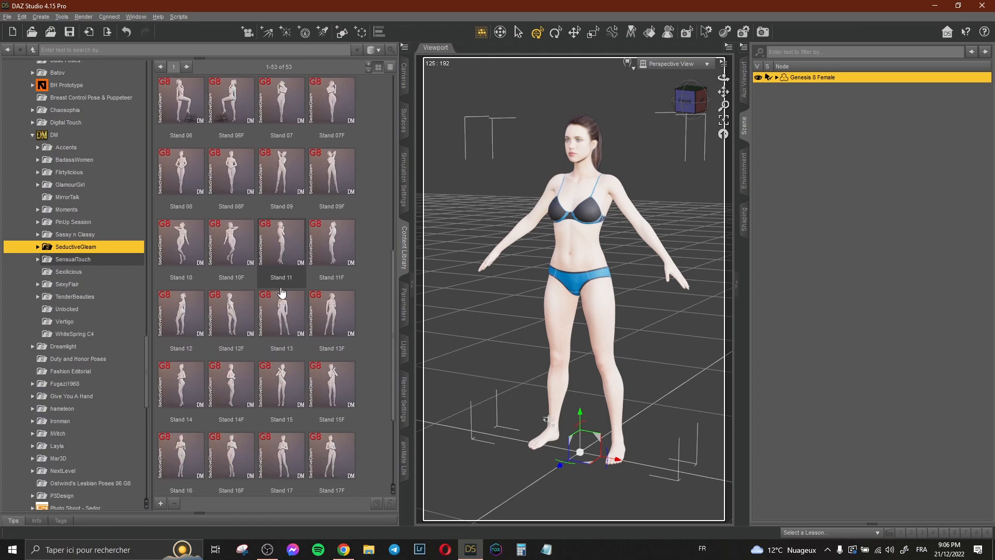
scroll(318, 245, up, 1)
scroll(317, 245, down, 1)
scroll(316, 284, up, 6)
double_click(333, 244)
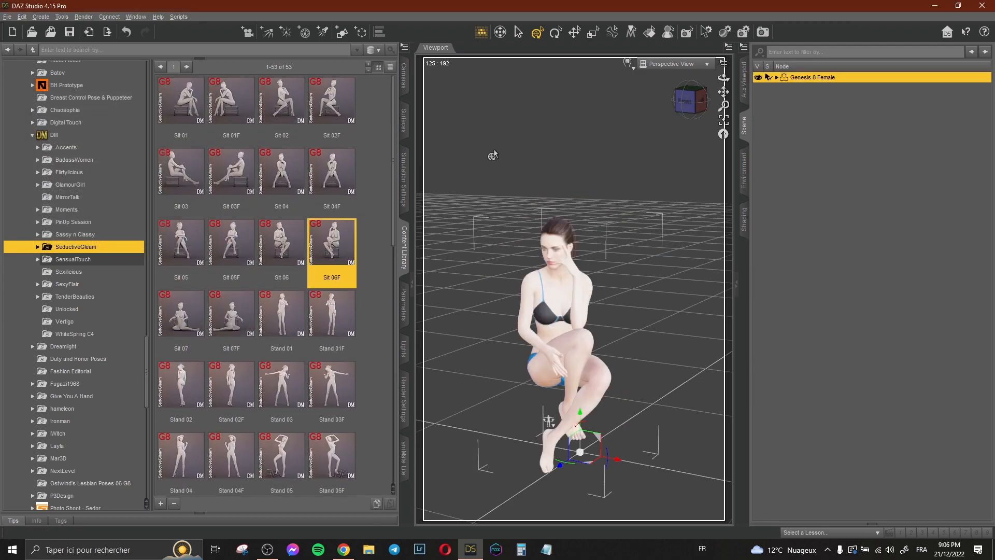
double_click(286, 230)
Step: Create a new camera in the scene
click(32, 17)
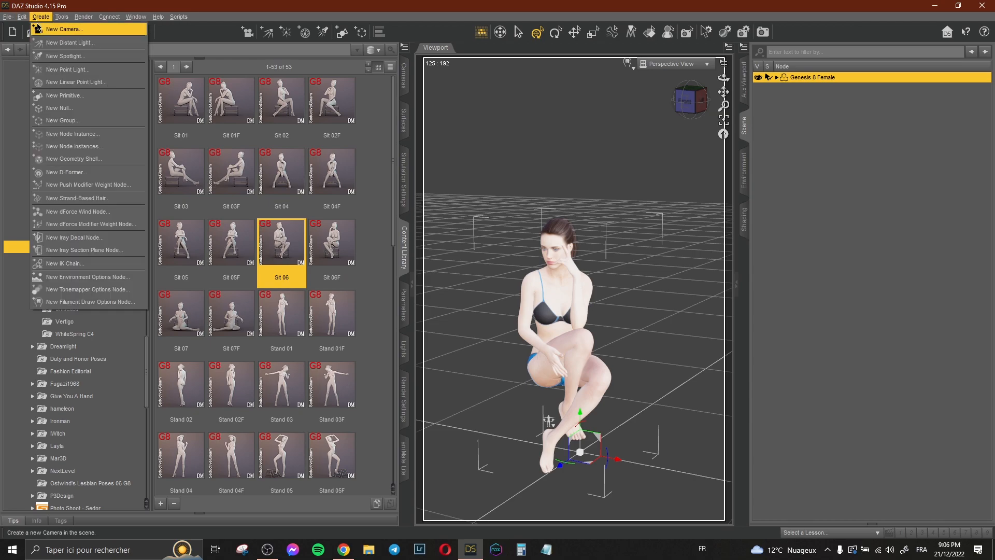
click(51, 33)
click(522, 364)
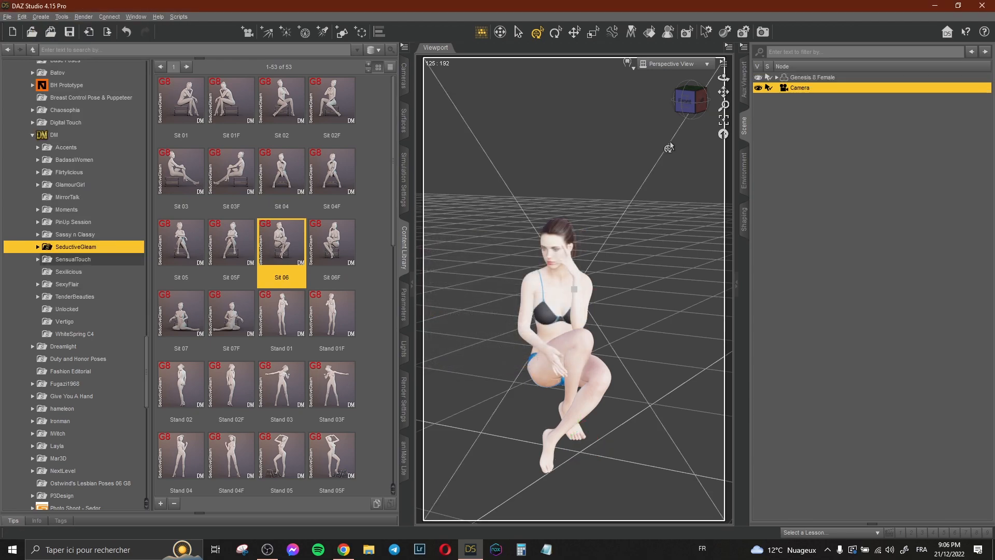
Step: Look through the new camera and frame a close low-angle shot of the figure's head, upper body and raised knee
scroll(660, 114, up, 5)
mouse_move(723, 78)
mouse_down()
mouse_move(701, 53)
mouse_move(731, 83)
mouse_up()
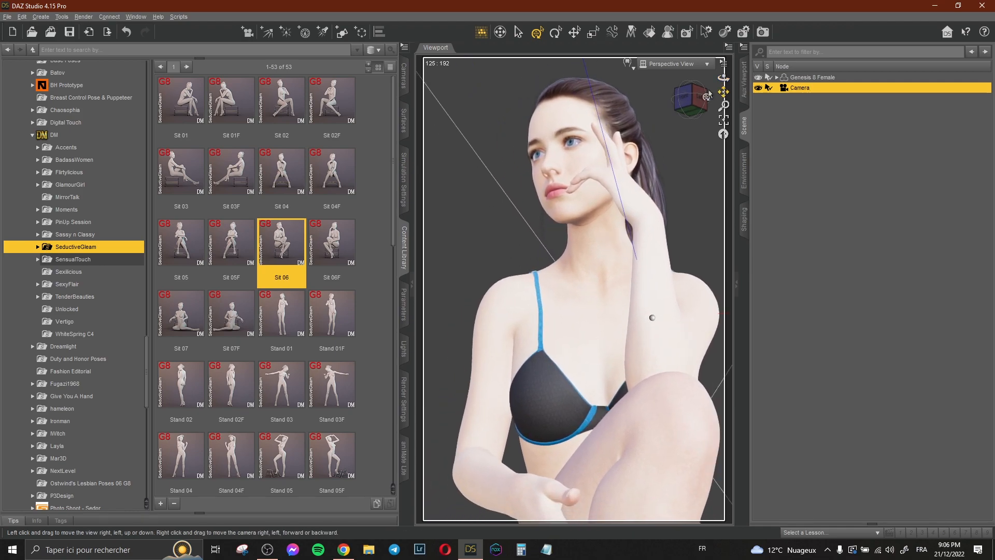
click(707, 64)
click(693, 154)
scroll(660, 214, up, 10)
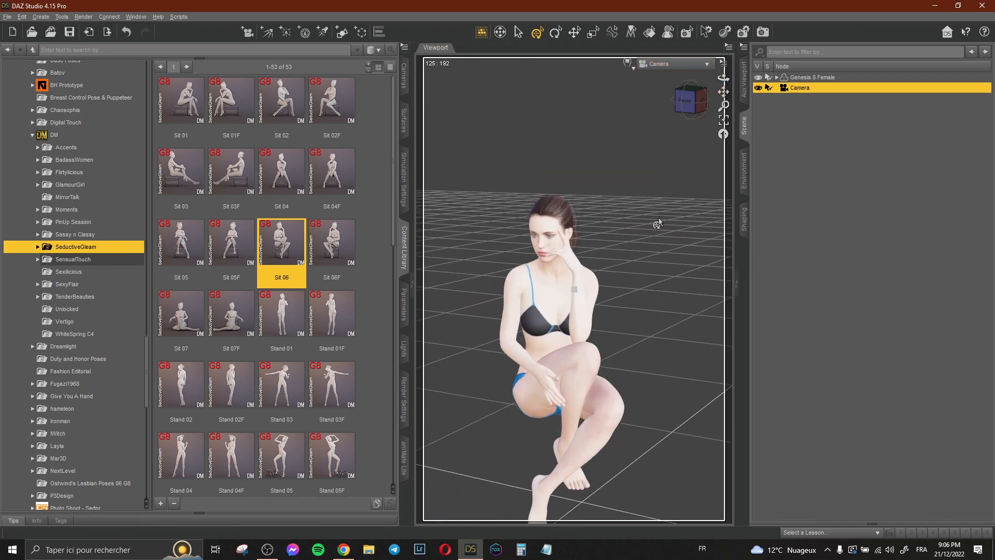
mouse_move(723, 77)
mouse_down()
mouse_move(720, 63)
mouse_move(732, 97)
mouse_move(716, 88)
mouse_move(718, 64)
mouse_up()
scroll(701, 133, up, 2)
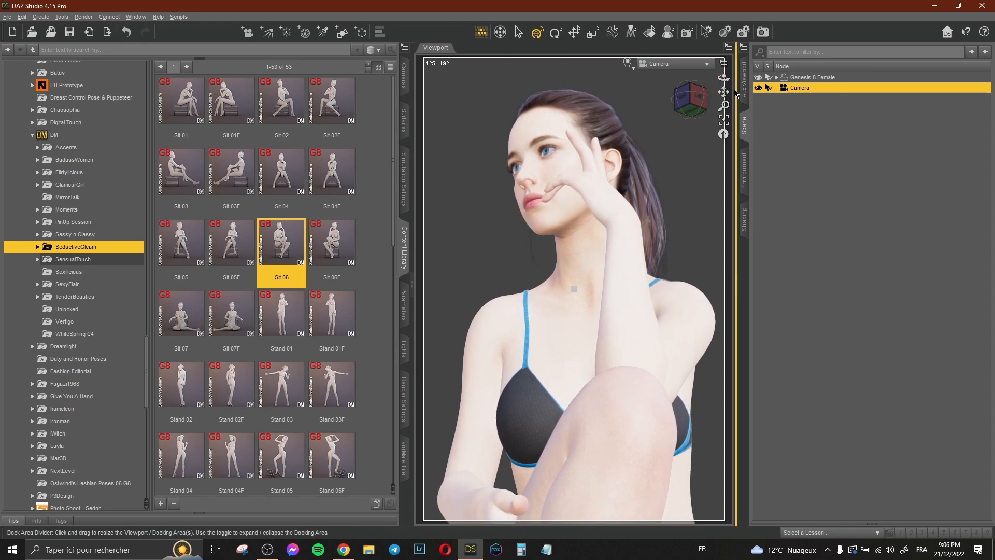
Step: Compare the shot with the reference image on ArtStation in the browser, and refine the camera framing in DAZ Studio
click(343, 549)
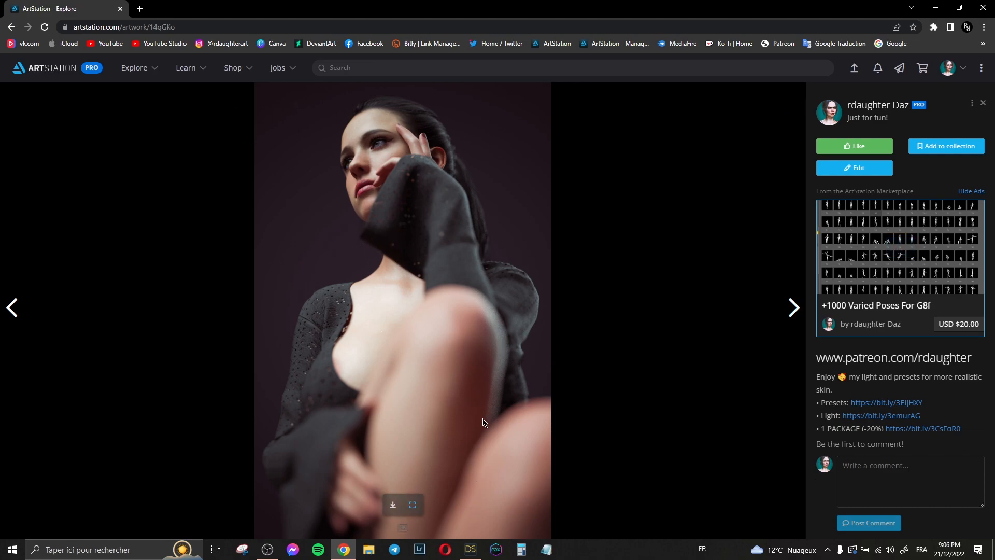
click(470, 549)
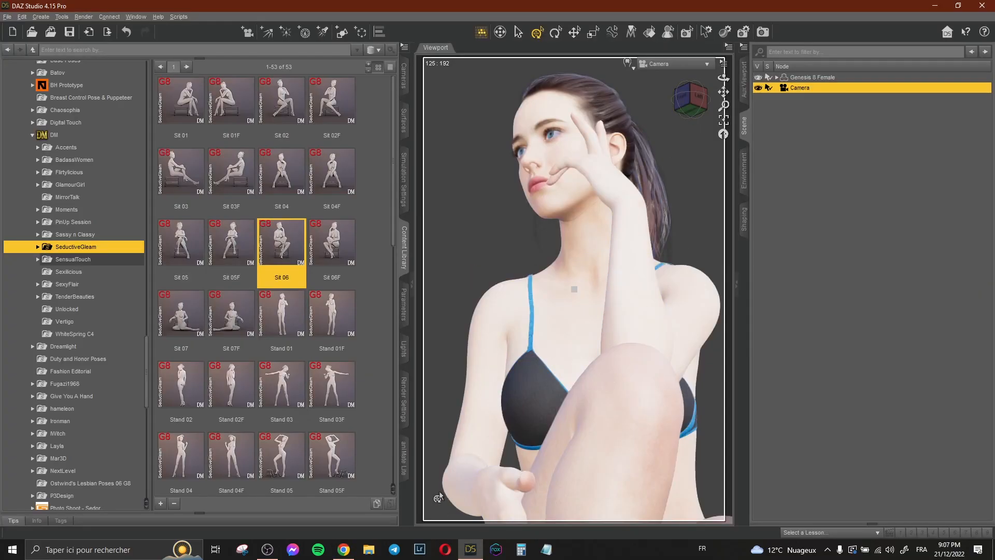
click(342, 549)
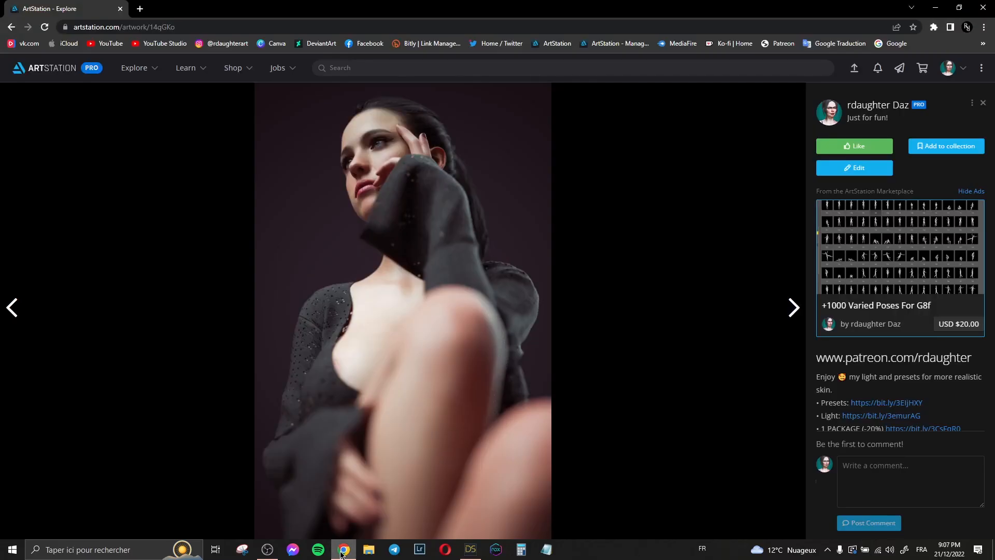
click(470, 549)
drag(730, 76, 721, 89)
Step: Set the auxiliary viewport to the Camera view with NVIDIA Iray drawing, and fine-tune the main camera's angle
click(745, 88)
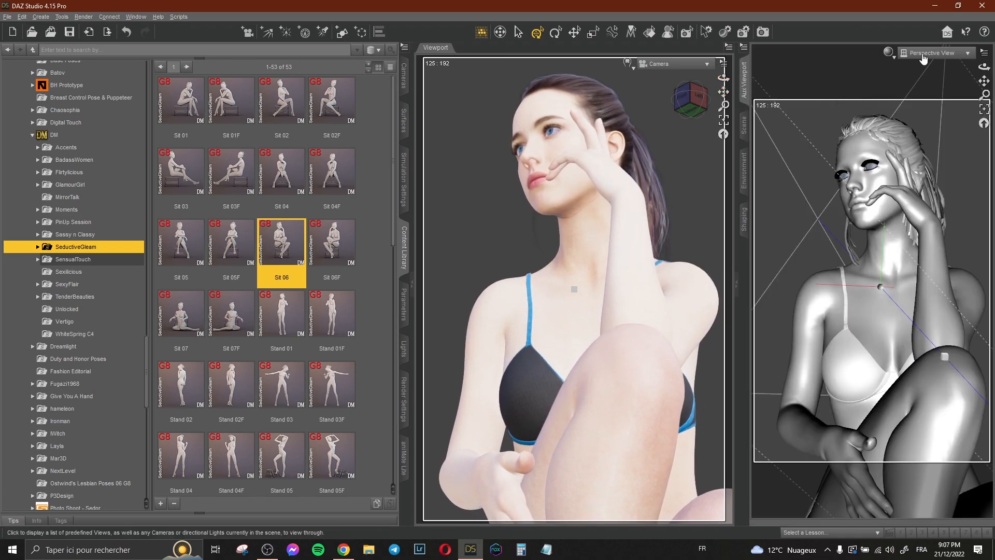
click(933, 52)
click(912, 147)
click(933, 52)
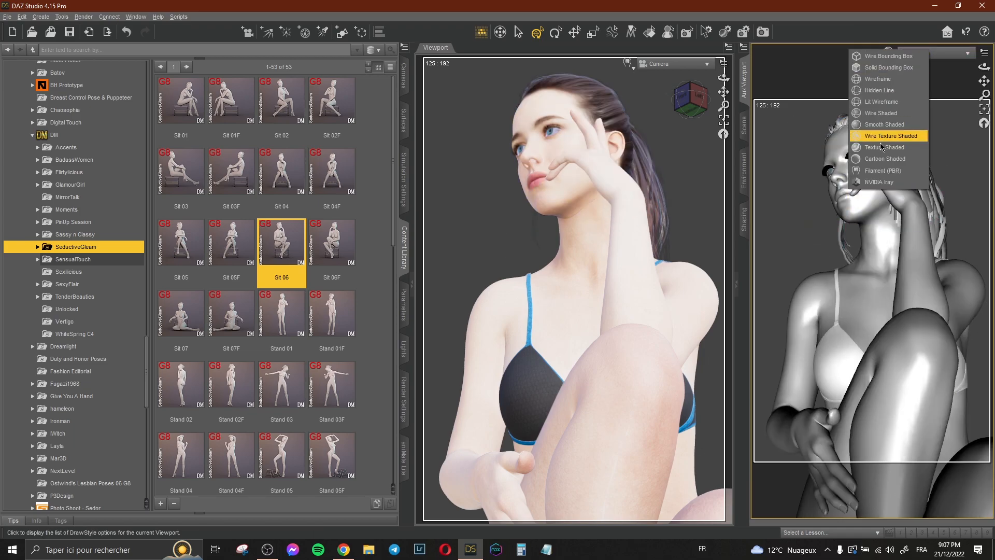
click(870, 176)
mouse_move(724, 78)
mouse_down()
mouse_move(726, 91)
mouse_move(724, 82)
mouse_up()
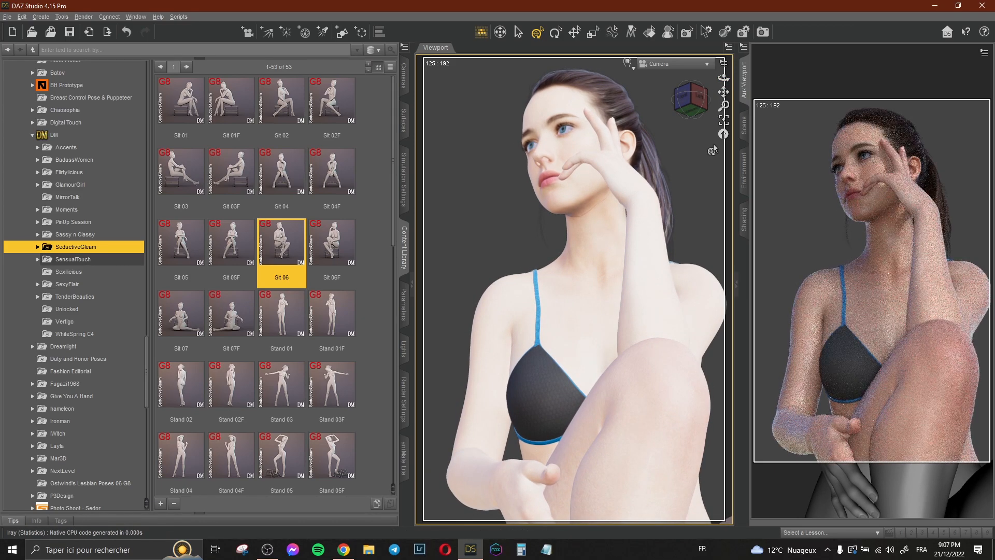
Step: Add the Hot Pajama Top from the AF clothing folder to the Genesis 8 Female and delete the Basic Wear Bra
click(743, 133)
scroll(73, 261, up, 5)
scroll(78, 261, up, 15)
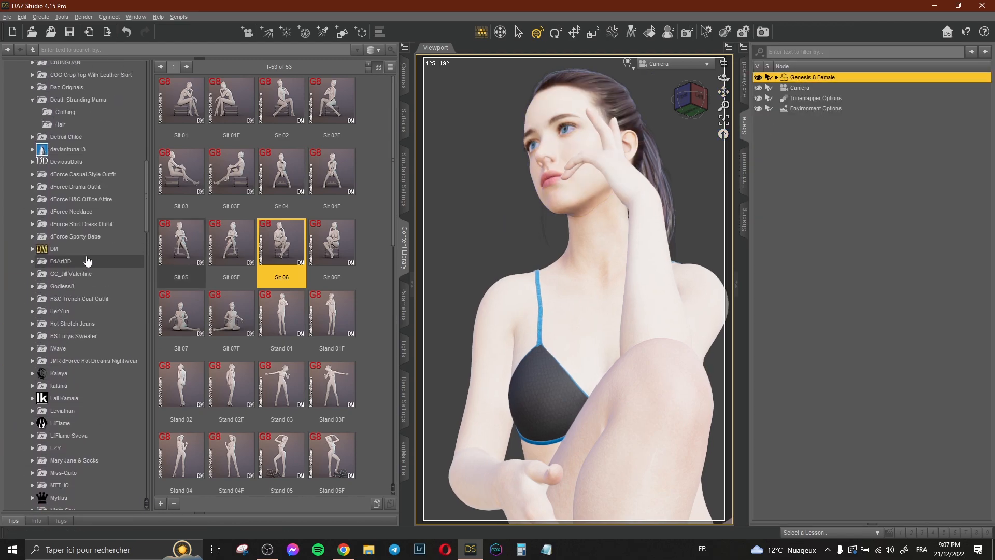
scroll(78, 262, up, 10)
click(73, 273)
scroll(77, 273, down, 2)
click(78, 238)
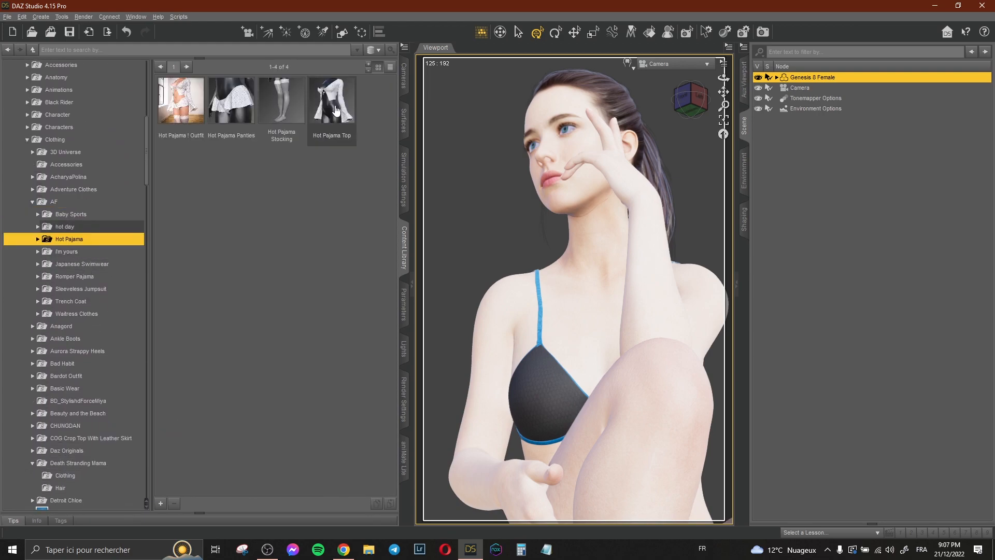
double_click(336, 110)
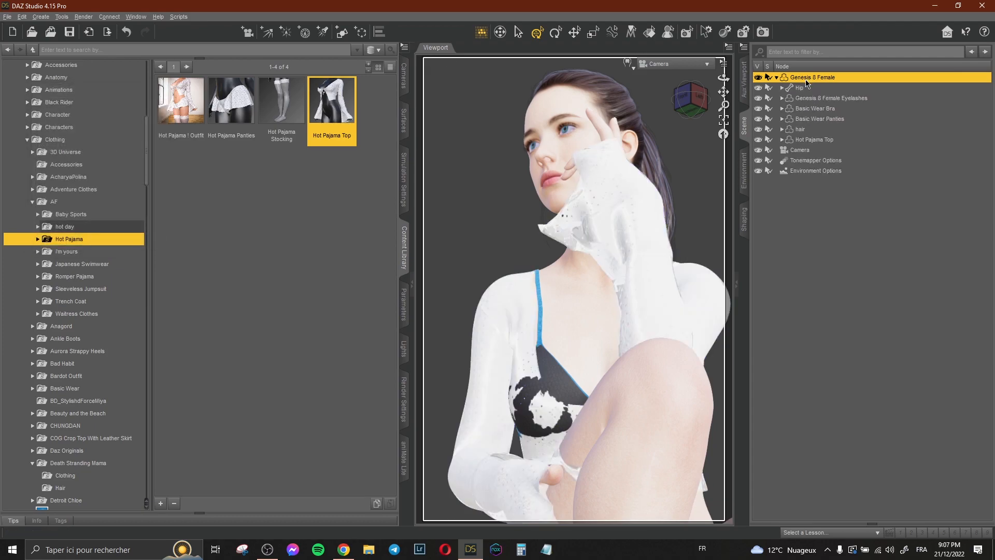
click(815, 110)
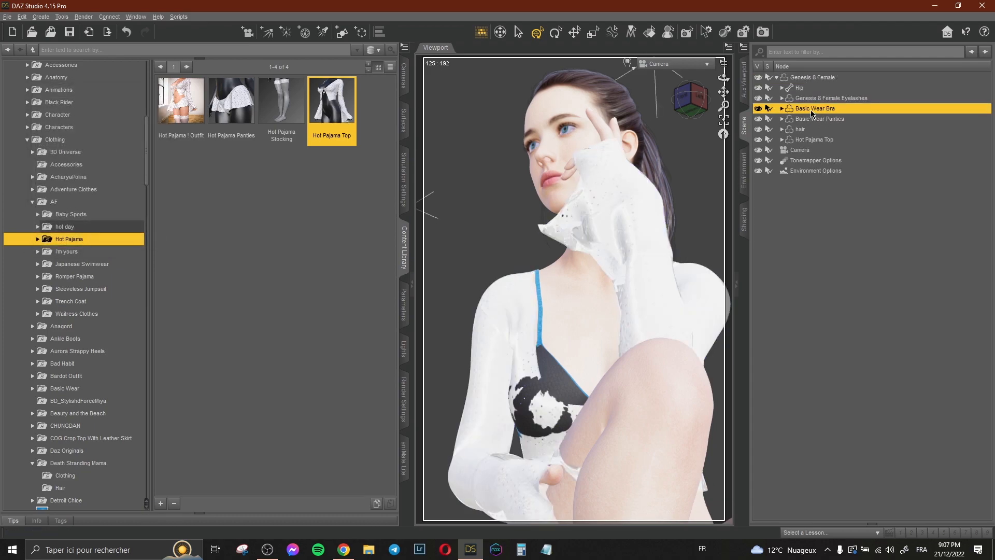
key(Delete)
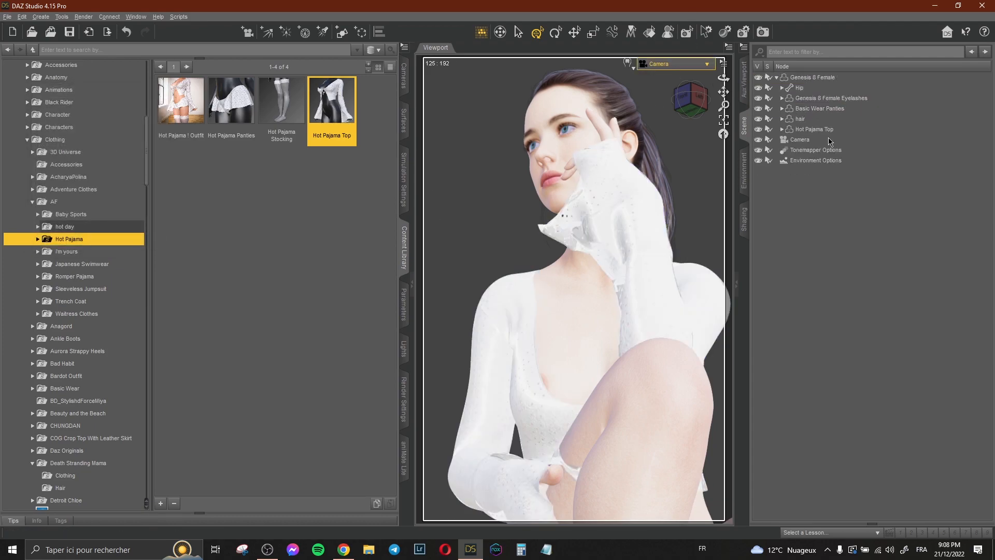
Step: Check the outfit colour in the ArtStation reference and apply the black Hot Pajama Top 02 material to the top
click(824, 130)
click(108, 250)
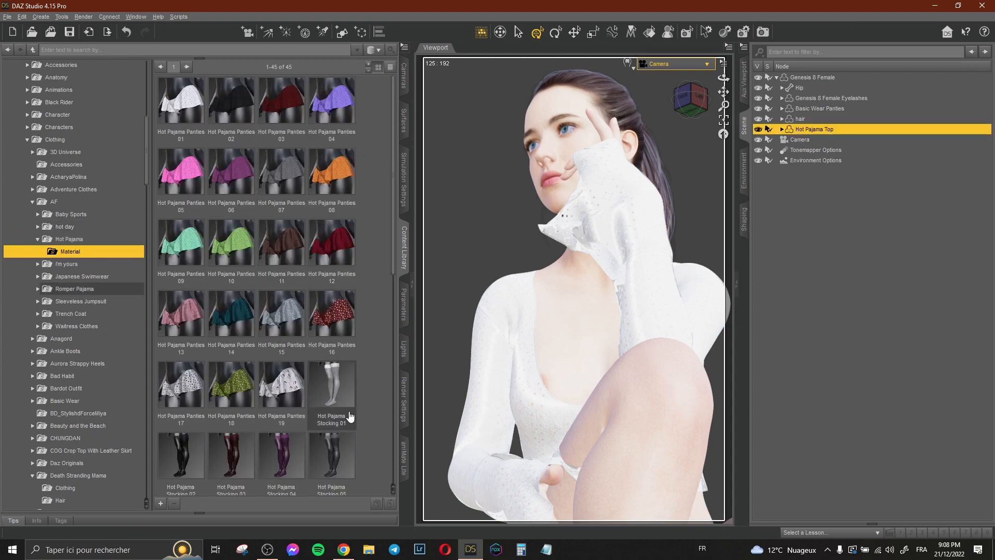
scroll(337, 415, down, 10)
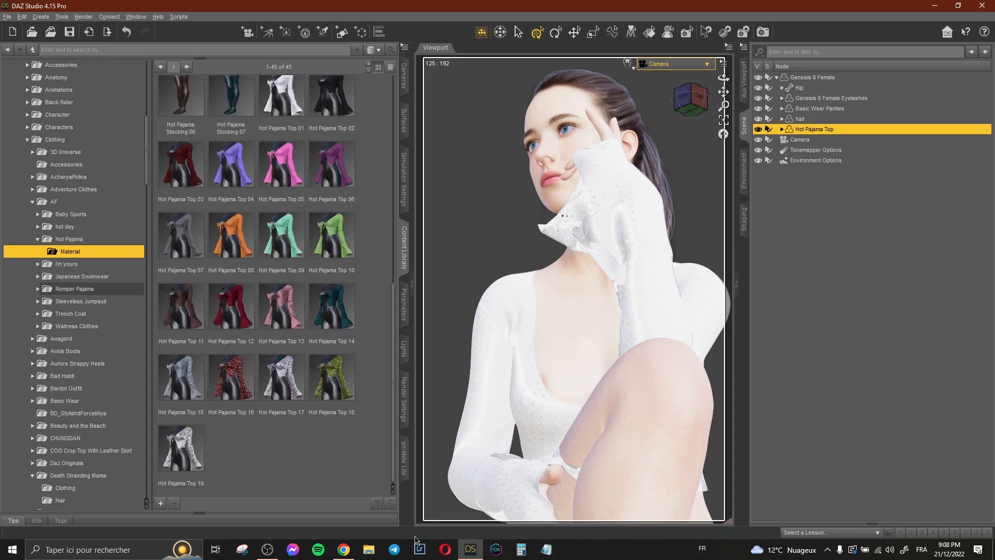
click(343, 549)
click(472, 549)
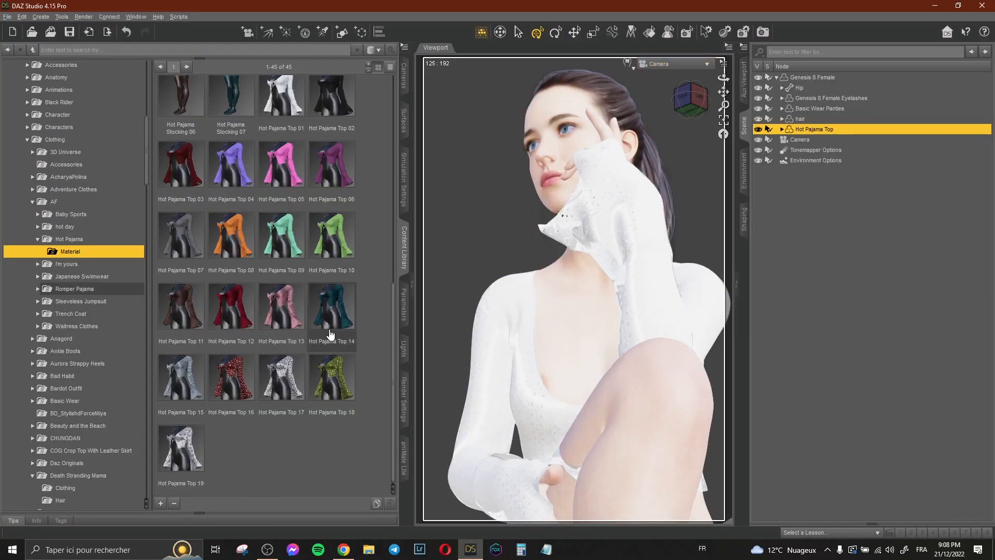
double_click(332, 101)
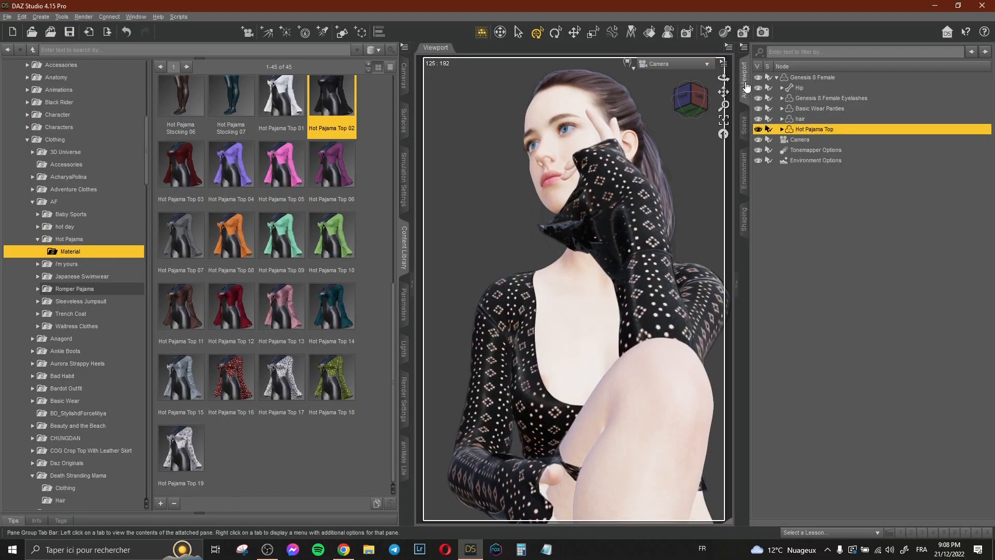
Step: Preview the black top in the auxiliary Iray viewport and run the dForce simulation to drape it
click(745, 83)
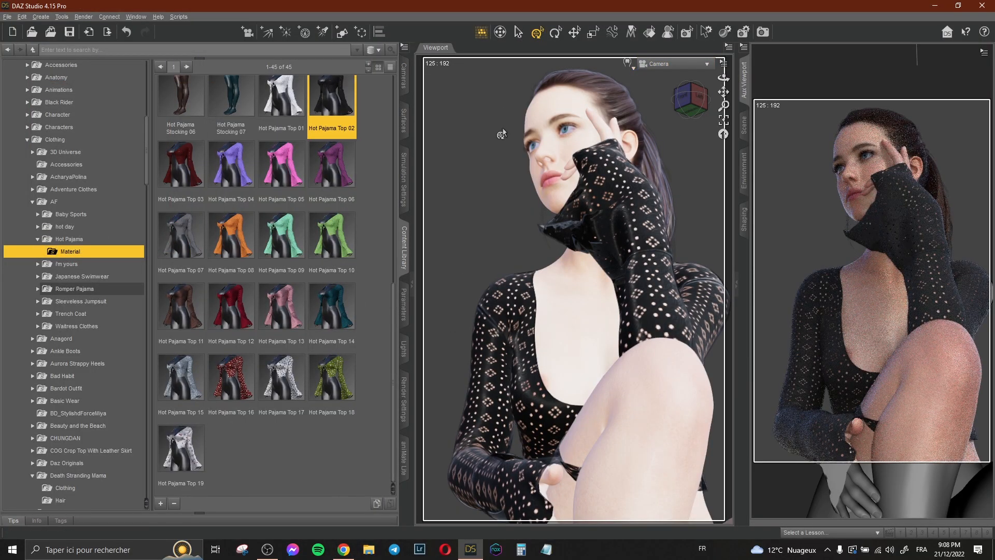
click(405, 179)
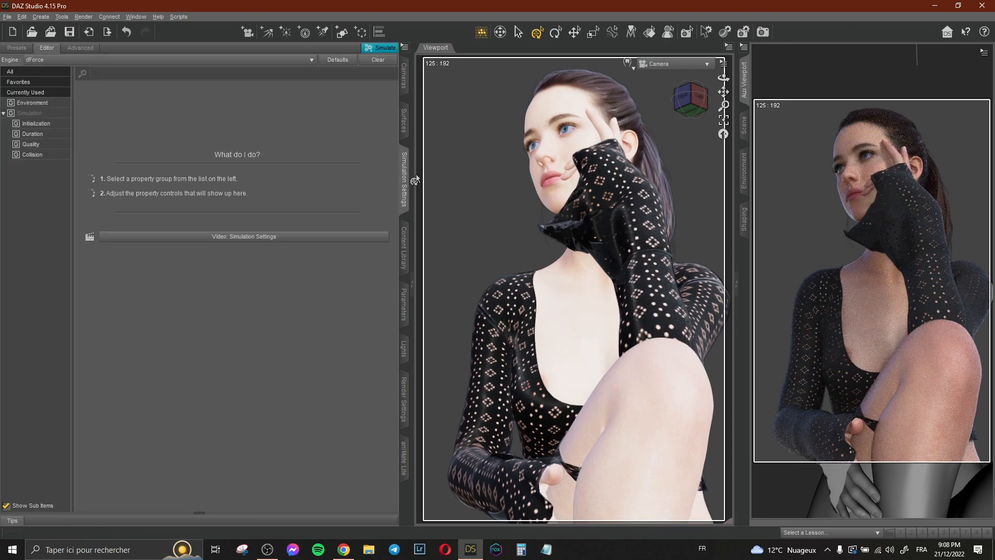
click(395, 48)
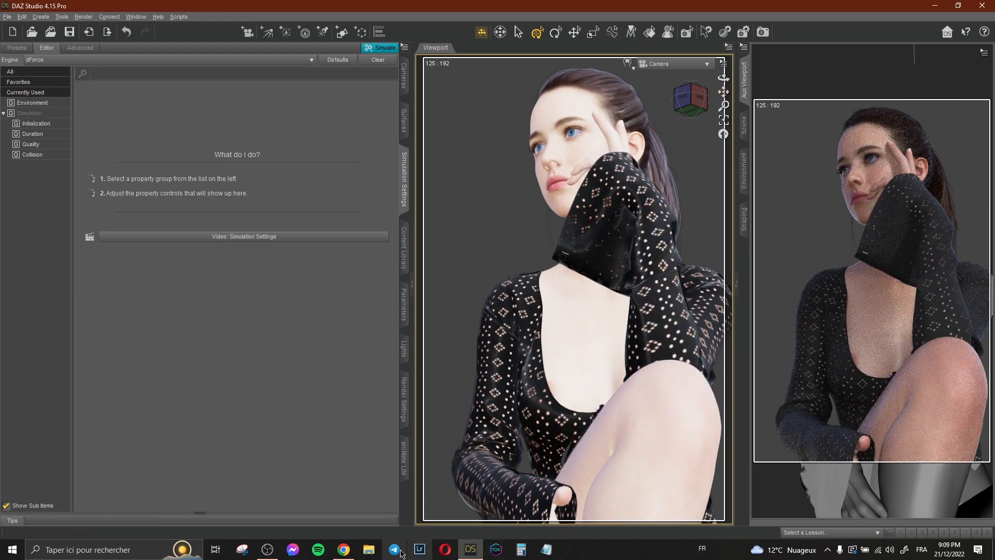
Step: Check the draped top against the ArtStation reference and adjust the camera position to match its composition
click(338, 553)
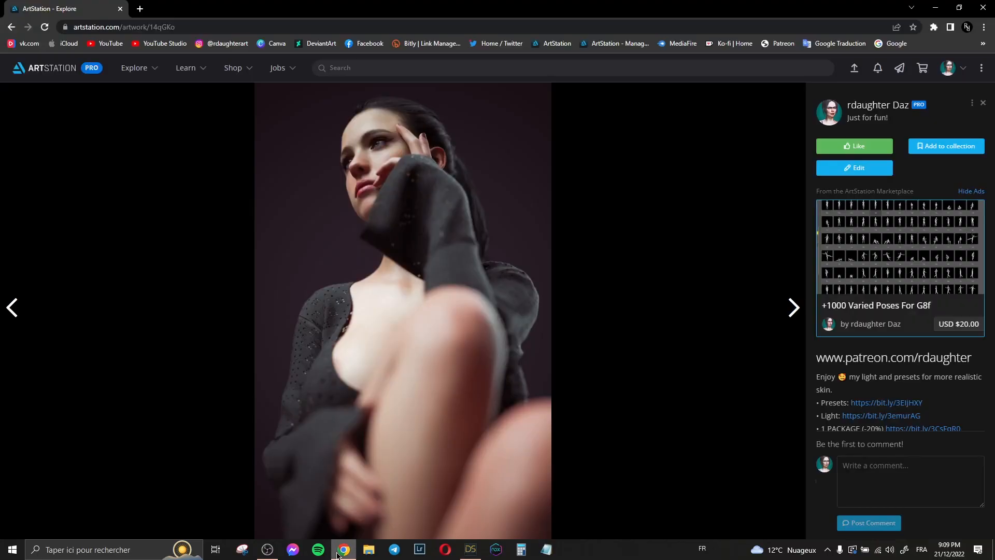
click(338, 552)
mouse_move(723, 77)
mouse_down()
mouse_move(723, 65)
mouse_move(722, 90)
mouse_up()
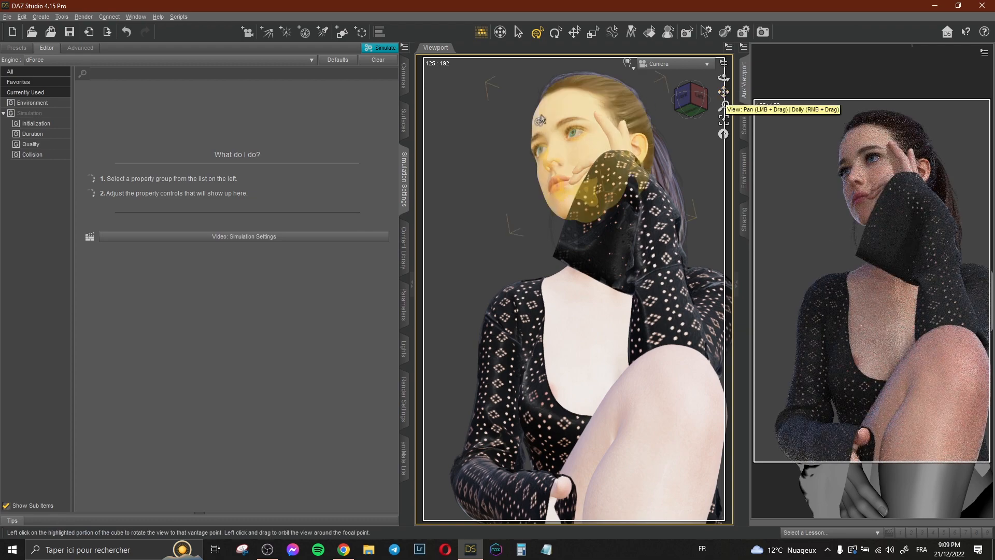
Step: Switch the main viewport to Perspective View and frame the whole seated figure
click(676, 67)
click(675, 81)
scroll(643, 156, down, 8)
scroll(643, 156, down, 3)
click(564, 89)
drag(723, 79, 723, 87)
drag(723, 87, 723, 98)
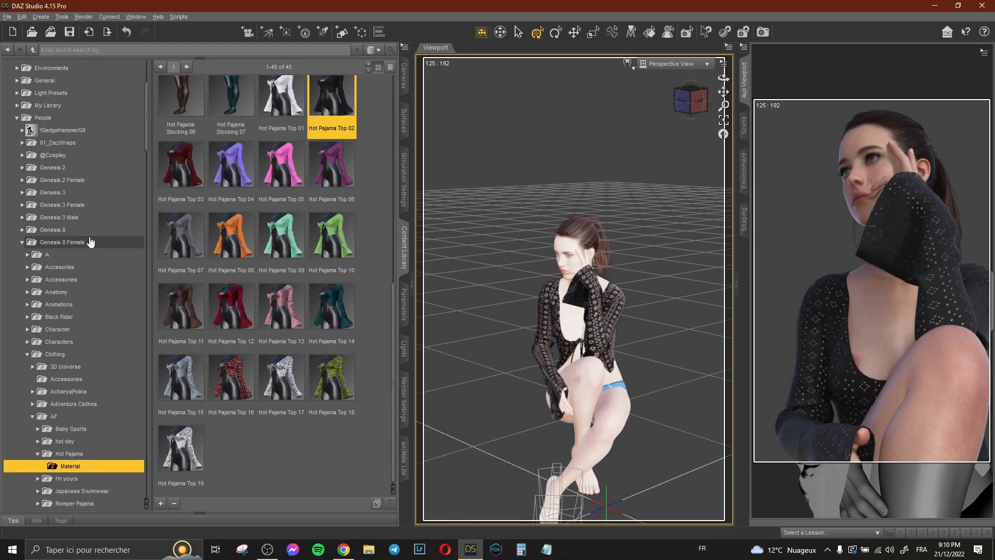
Step: Load the Portraits Light preset from the Portrait Light folder of rdaughter lights
scroll(86, 230, up, 4)
click(71, 229)
scroll(78, 244, down, 6)
double_click(64, 177)
click(64, 189)
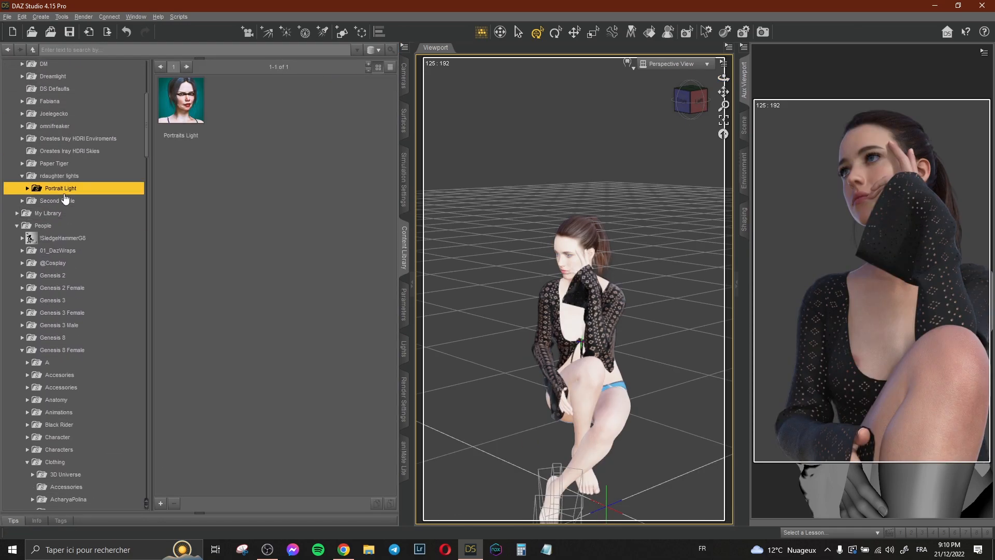
double_click(65, 192)
click(65, 200)
click(66, 191)
double_click(192, 115)
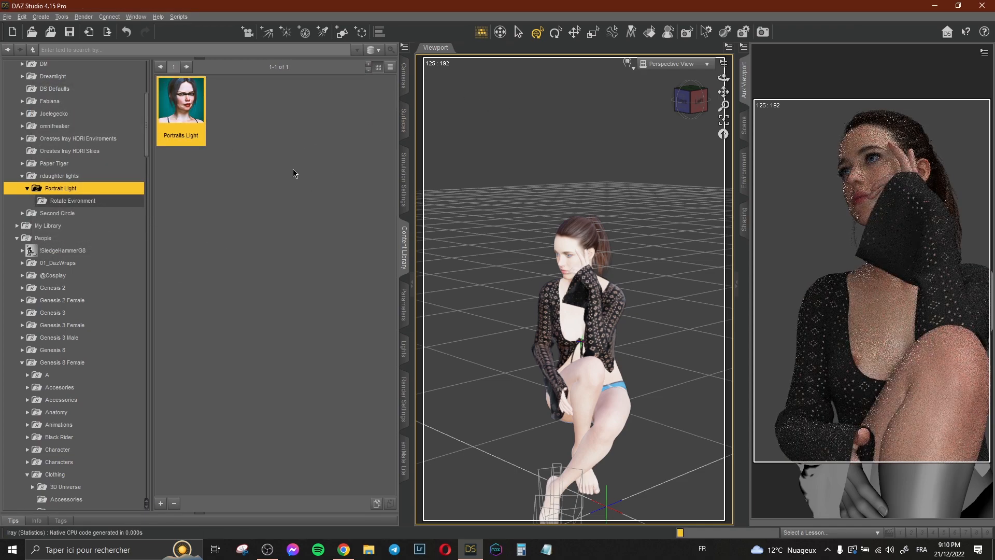
Step: Apply the RD 04 Rotate 120 environment rotation and compare the lighting with the ArtStation reference
click(73, 200)
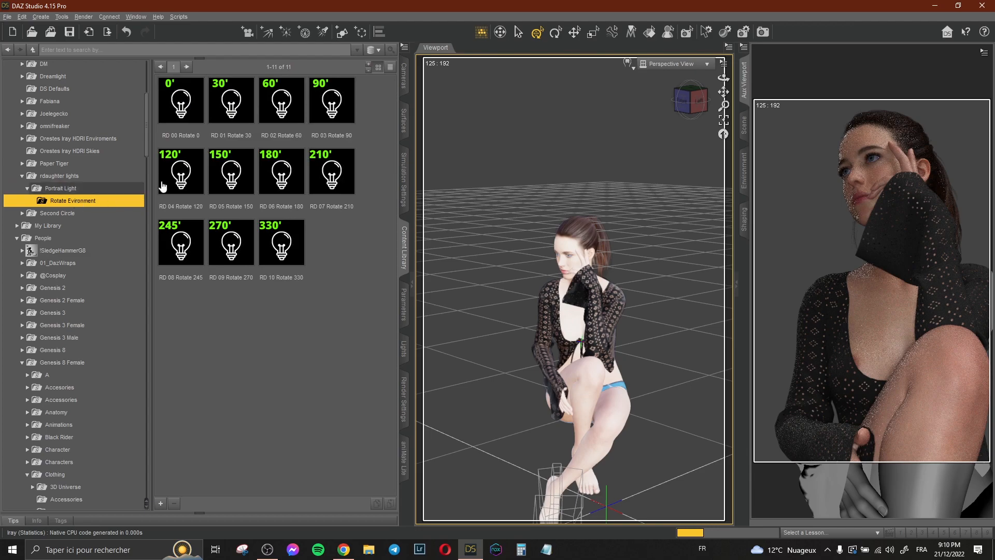
double_click(189, 182)
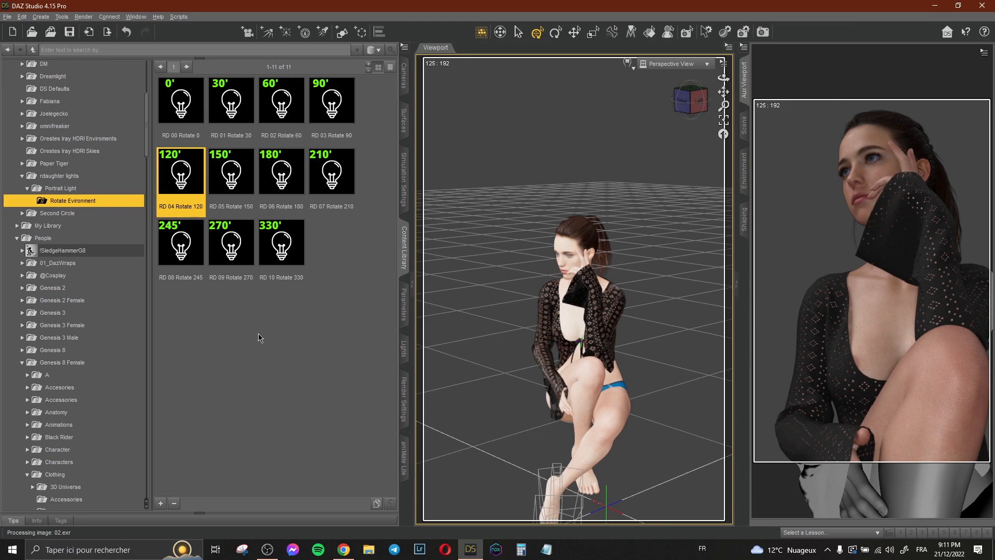
click(343, 548)
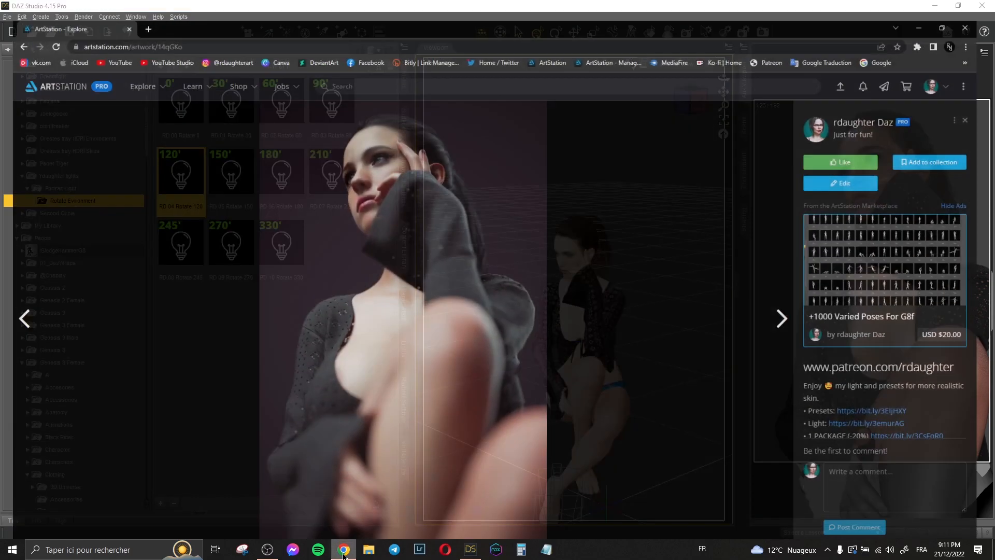
click(463, 542)
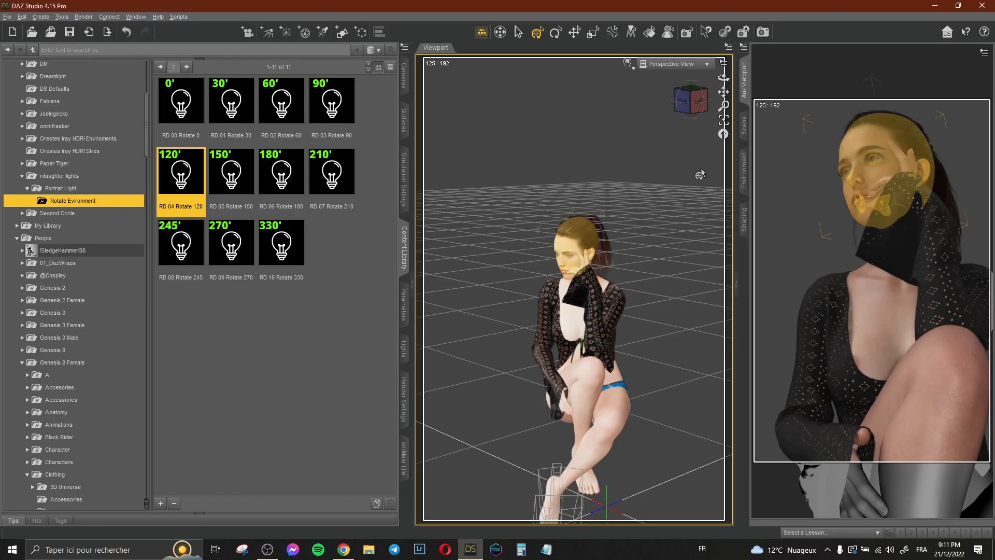
Step: Select the Genesis 8 Female and apply shape C from the rdaughter TOOLS shapes folder
click(744, 125)
click(798, 78)
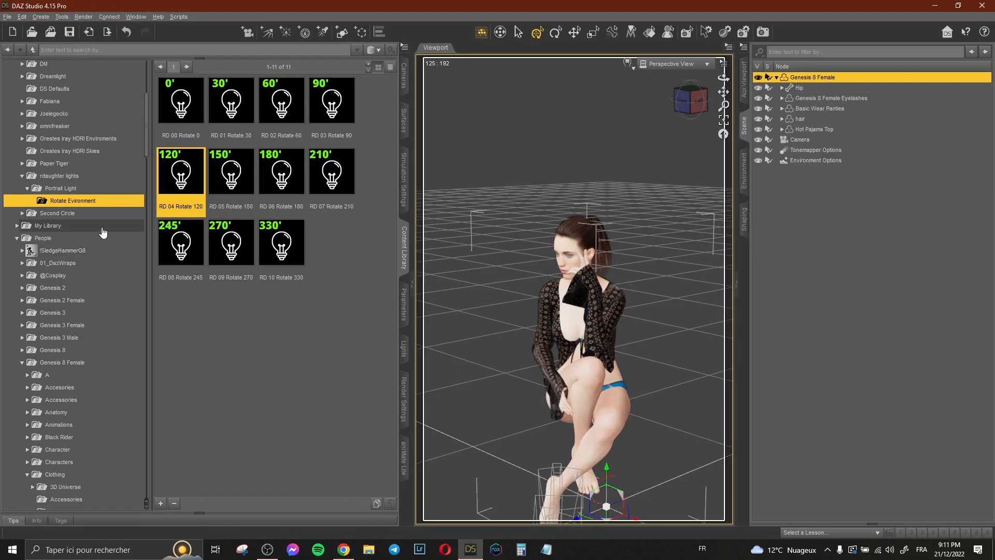
scroll(99, 231, down, 3)
double_click(84, 271)
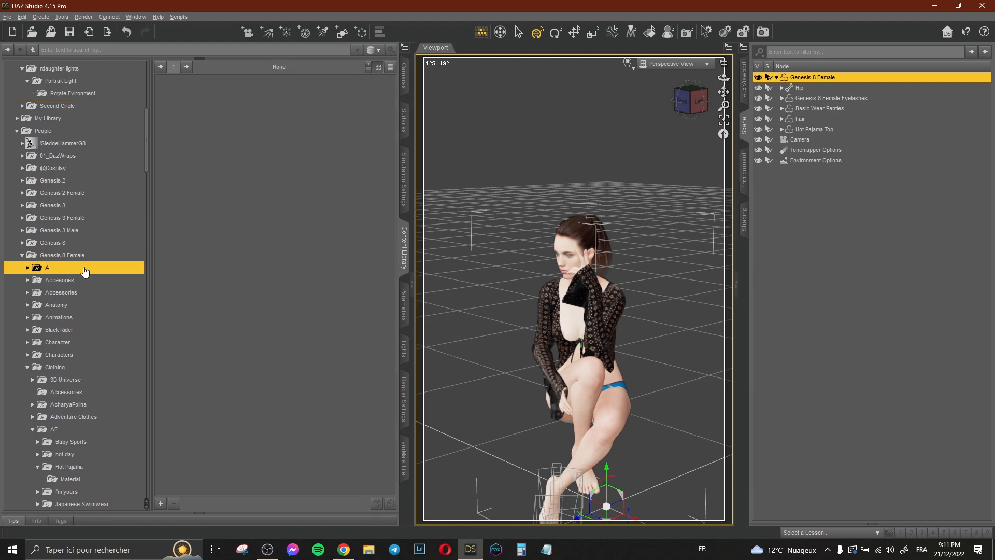
scroll(84, 271, down, 2)
double_click(71, 236)
click(75, 245)
double_click(282, 115)
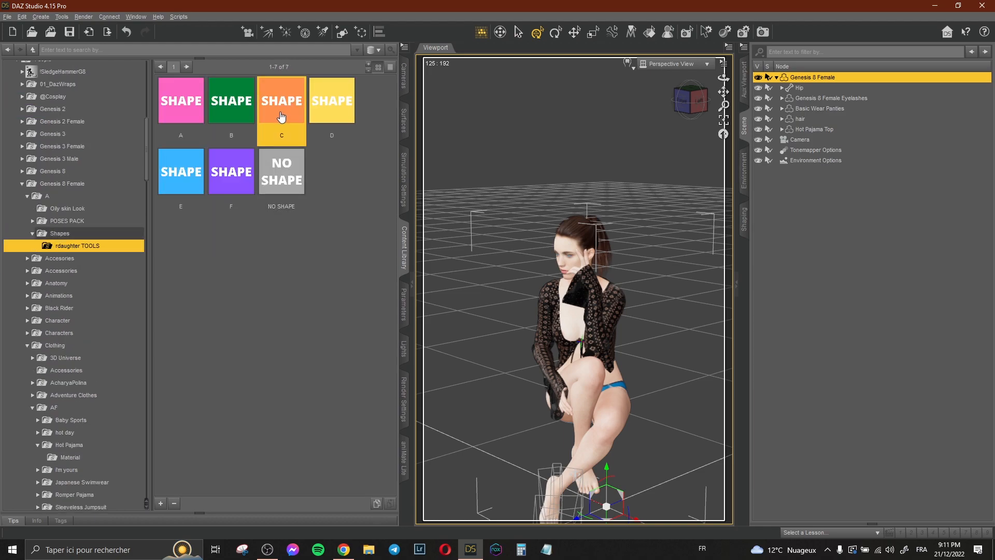
Step: Return the main viewport to the Camera view, show the auxiliary Iray preview and adjust the camera framing
click(664, 167)
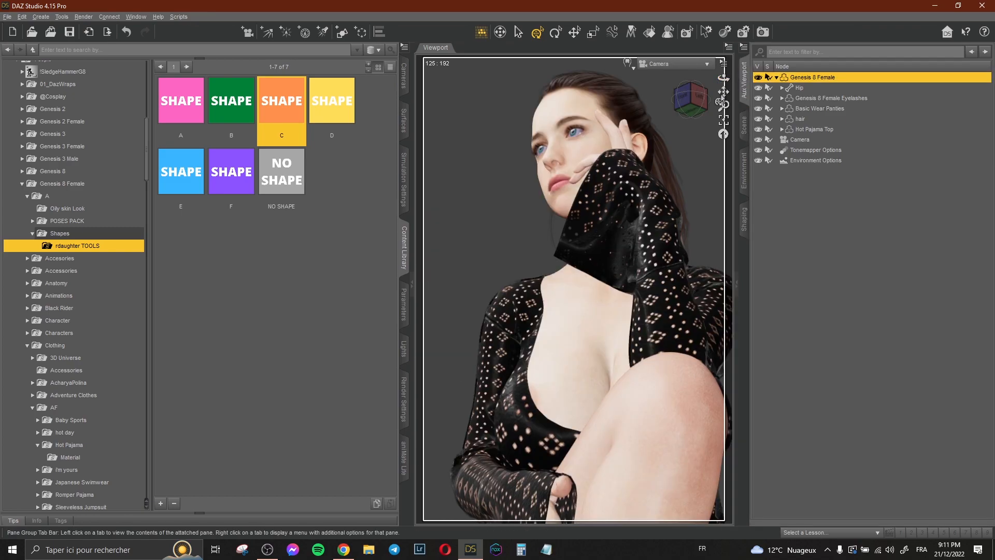
click(744, 80)
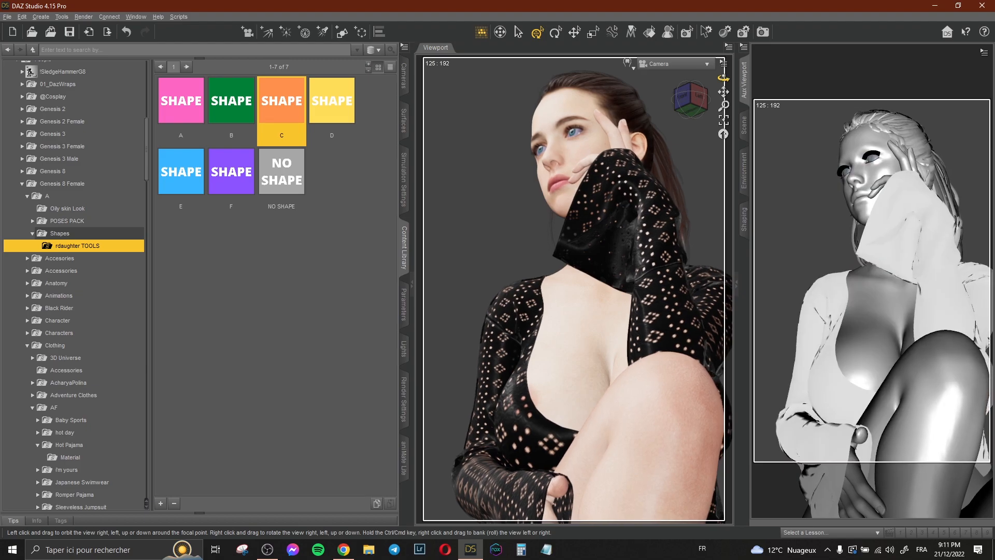
drag(723, 92, 692, 25)
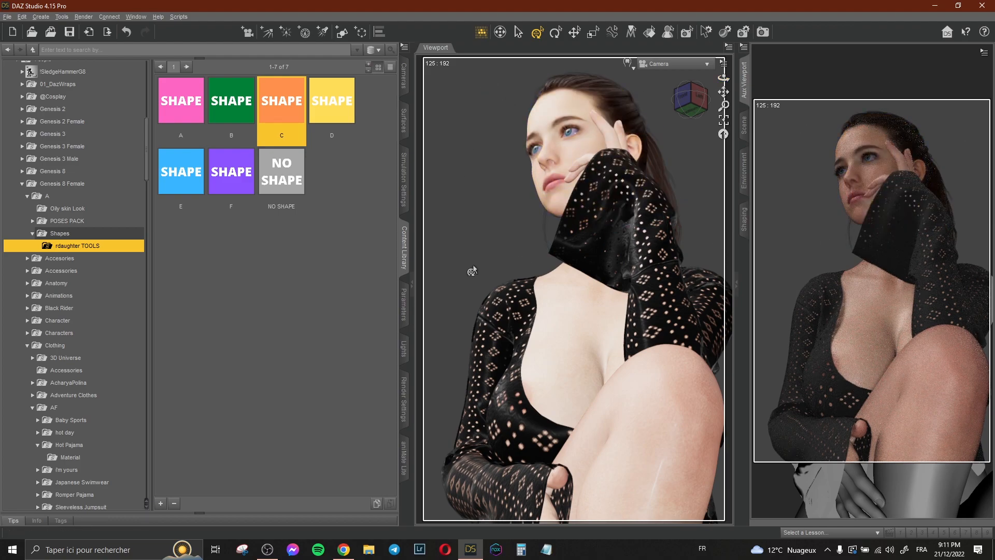
Step: Try several Oily skin Look levels on the figure and settle on preset 2
click(67, 208)
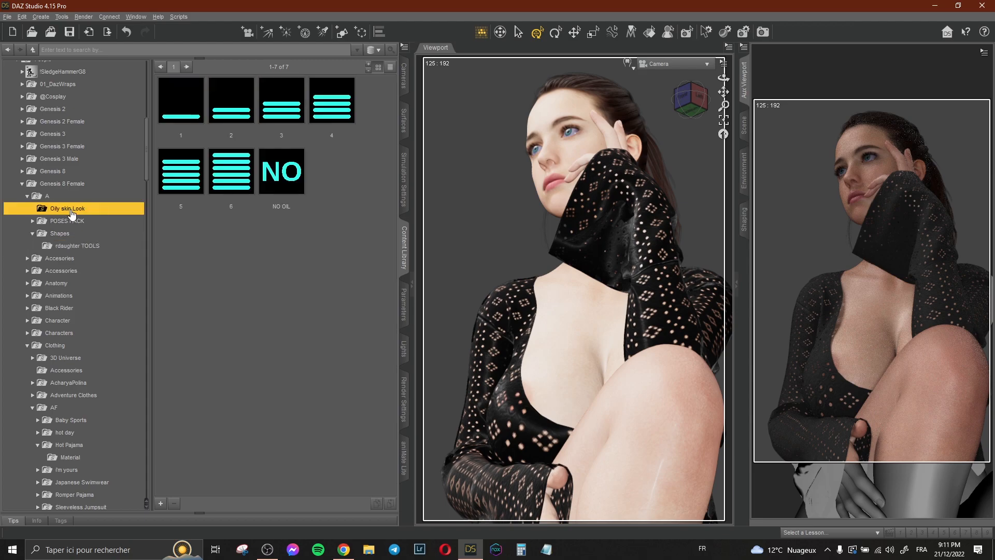
click(291, 117)
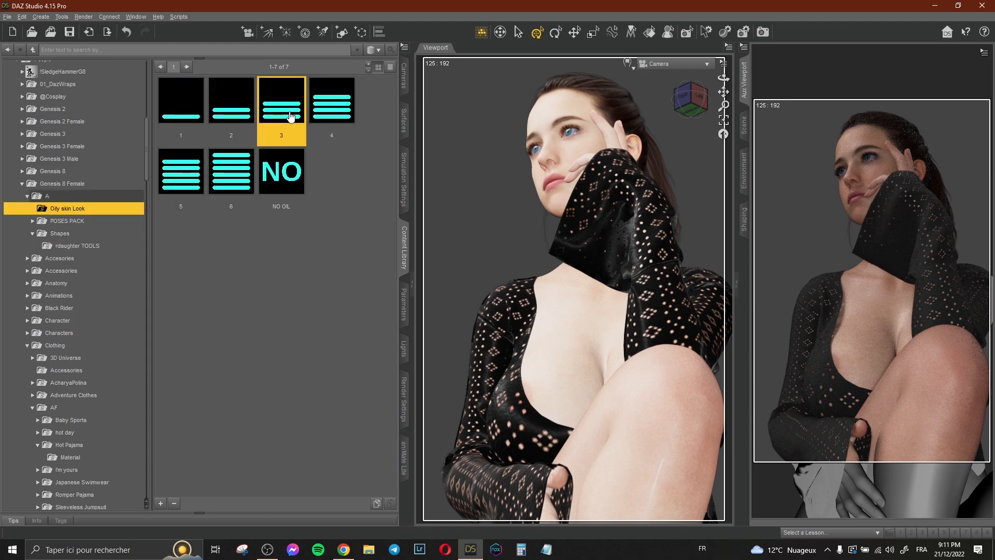
click(329, 106)
click(181, 171)
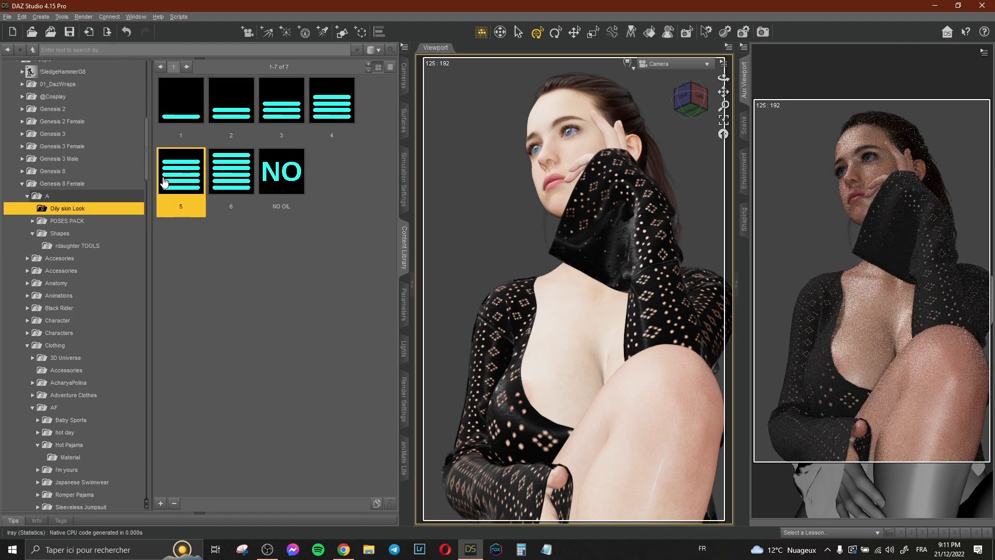
click(304, 113)
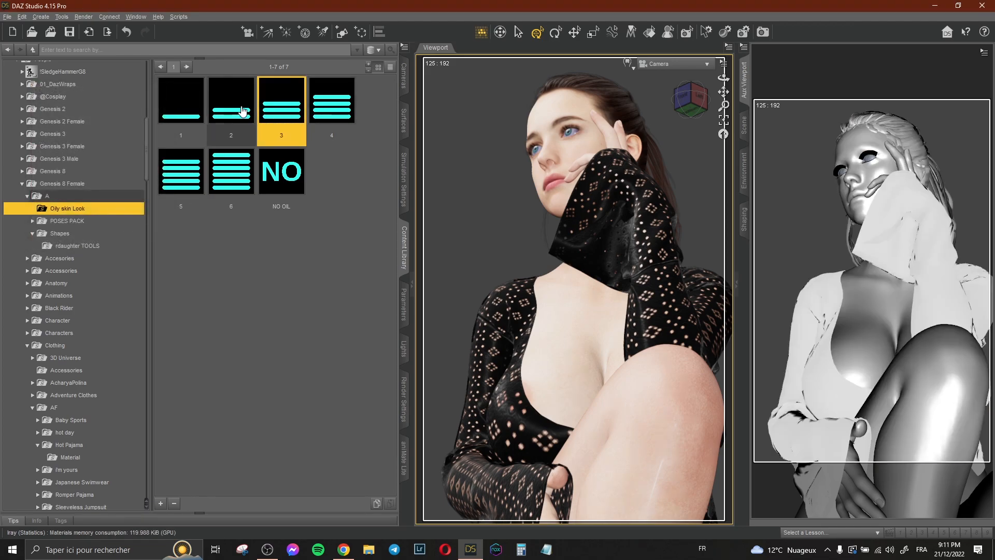
click(239, 111)
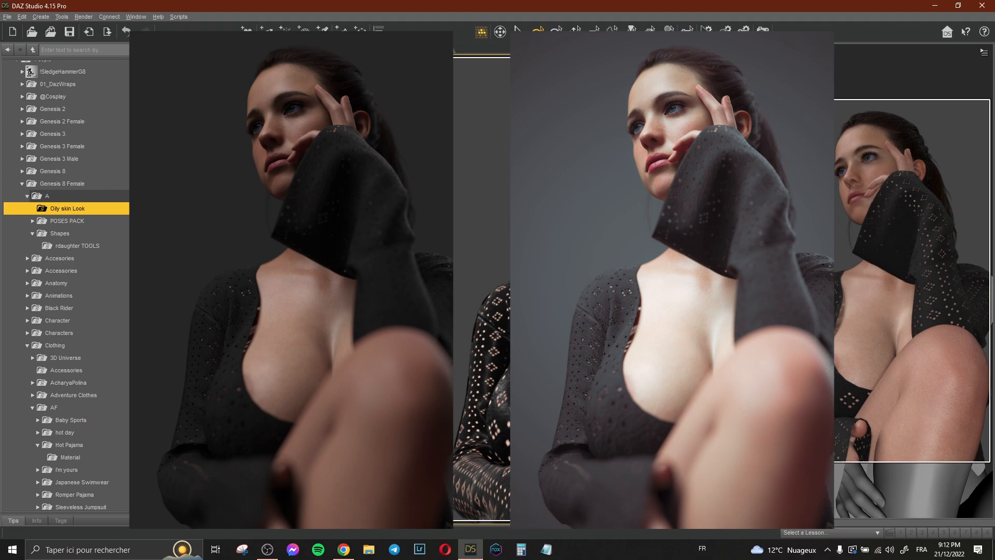
Step: Try the 150, 120 and 90 degree environment rotations against the ArtStation reference, settling on RD 03 Rotate 90
scroll(92, 223, up, 5)
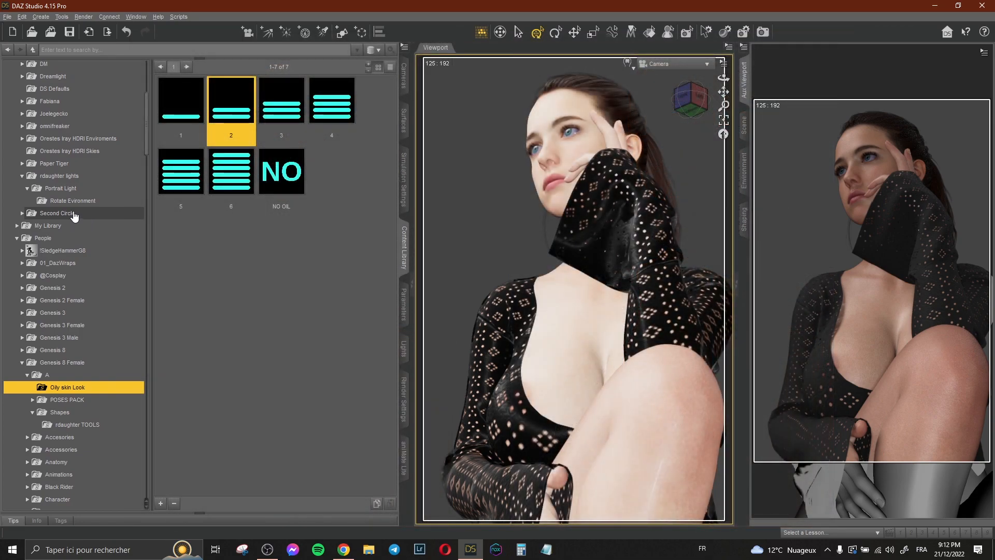
click(72, 202)
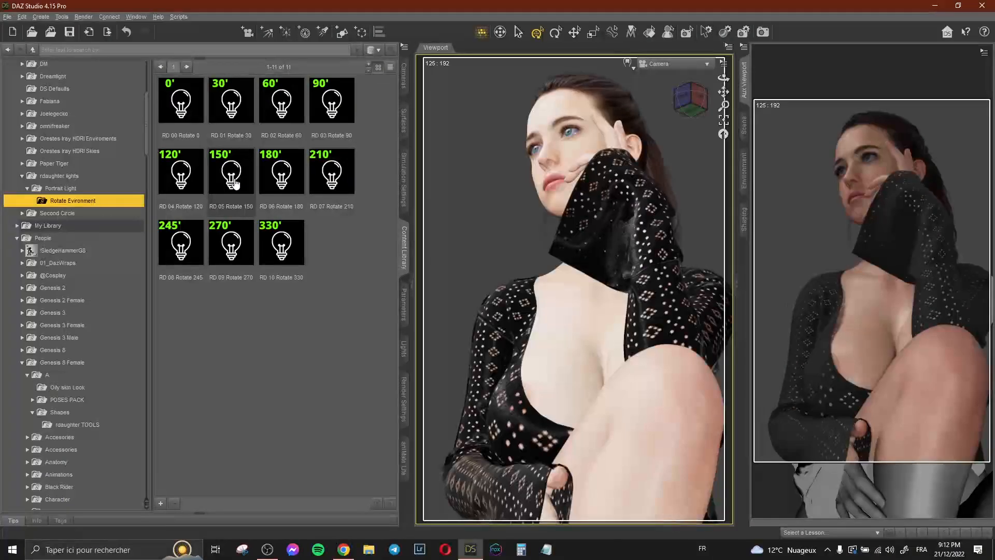
double_click(233, 175)
double_click(331, 105)
click(339, 555)
click(337, 556)
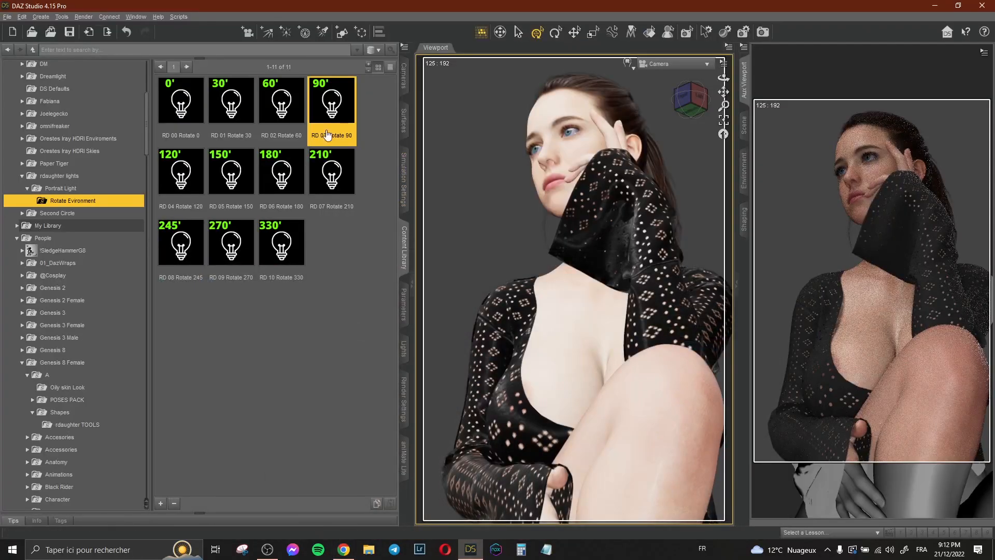
double_click(182, 193)
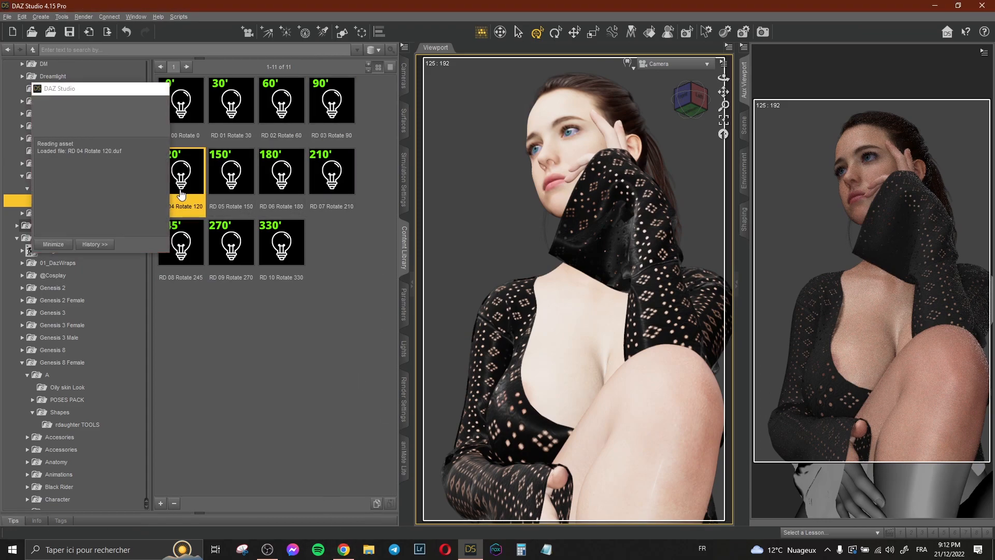
double_click(331, 111)
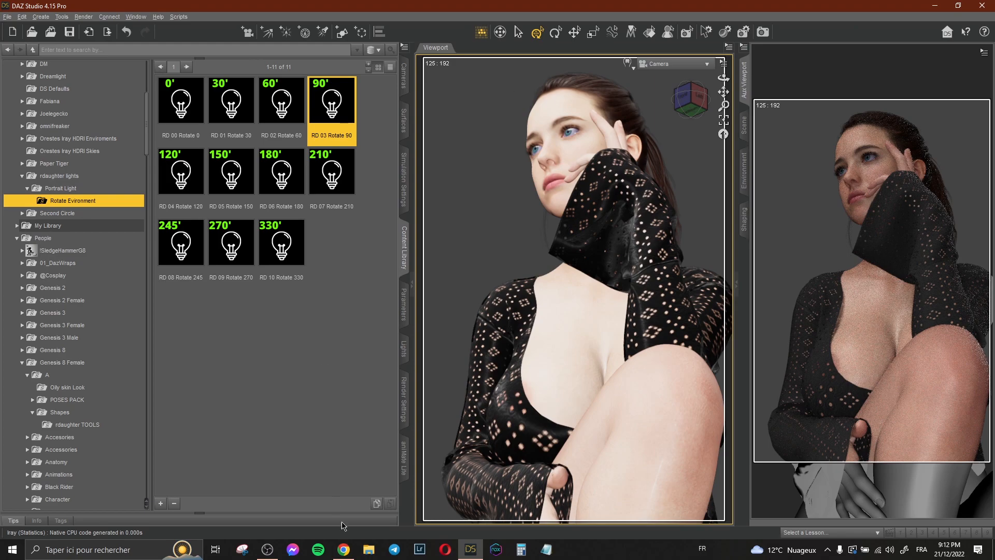
click(343, 549)
click(471, 550)
Step: Create a point light with default settings in Perspective View and raise it above the figure's head
click(660, 65)
click(668, 72)
click(40, 16)
click(62, 72)
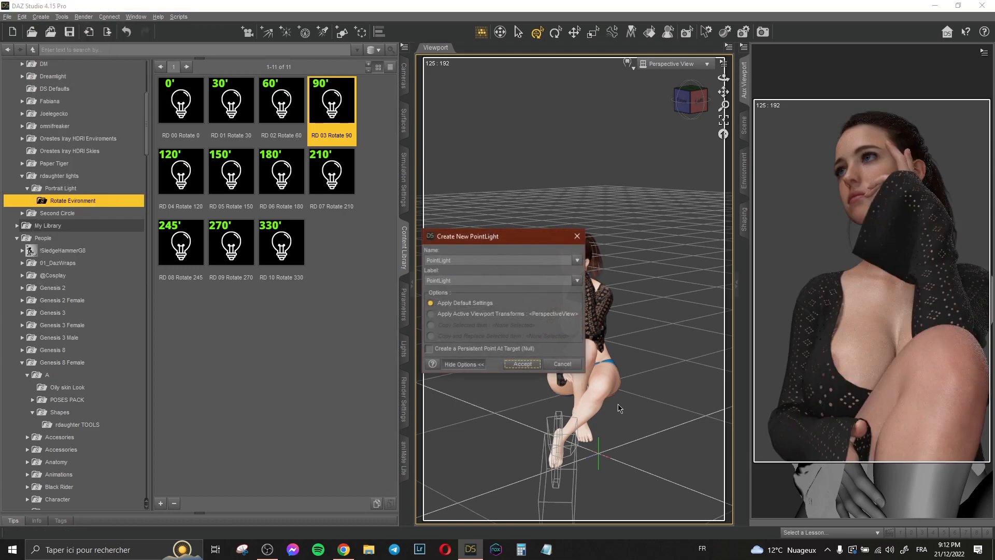
click(522, 364)
drag(595, 277, 482, 155)
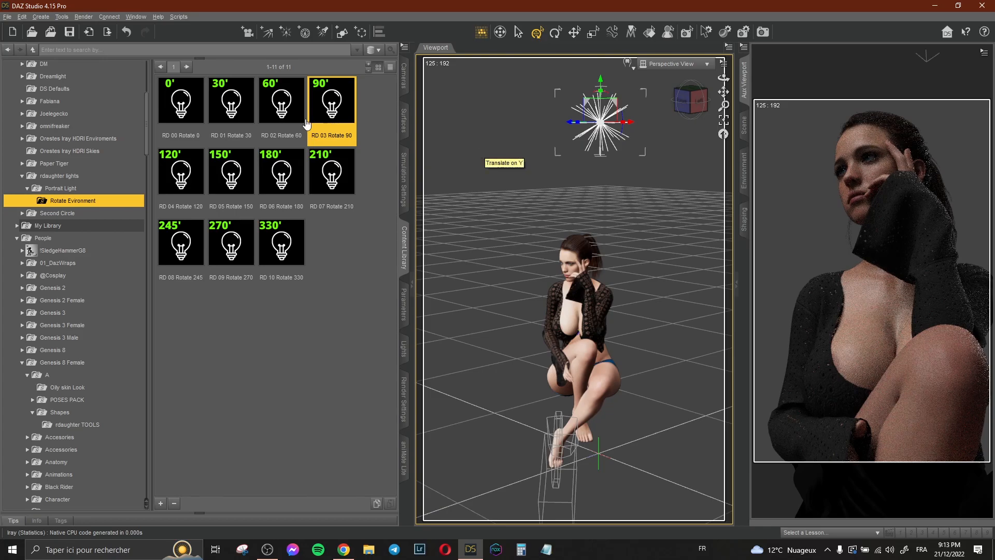
Step: Compare the 120, 60 and 90 degree environment rotations combined with the point light against the ArtStation reference, ending on RD 03 Rotate 90
double_click(180, 172)
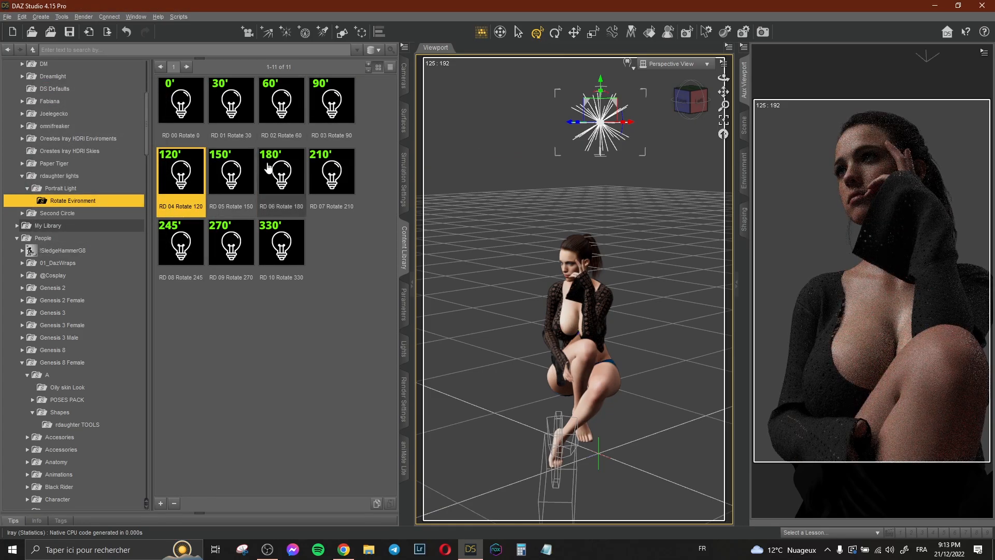
double_click(283, 109)
double_click(170, 183)
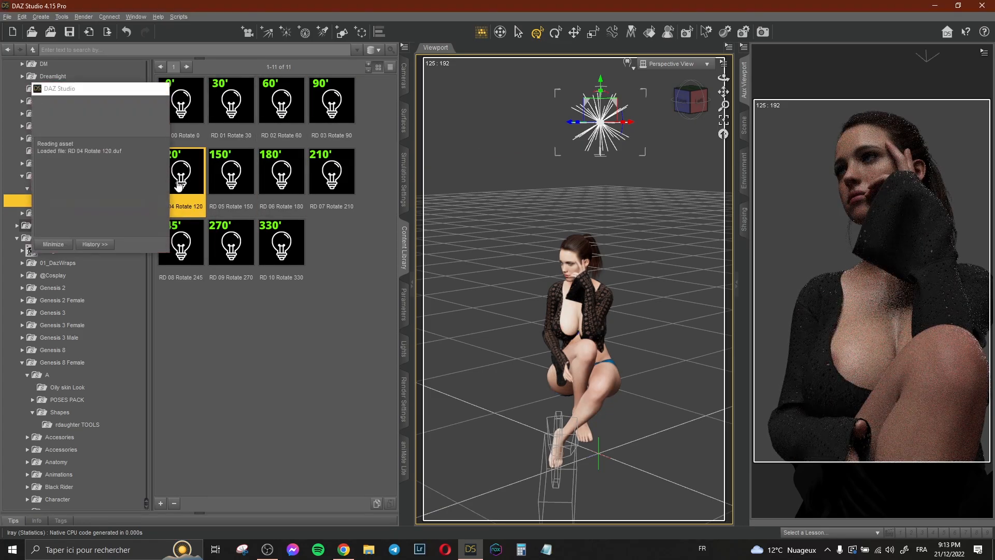
double_click(323, 115)
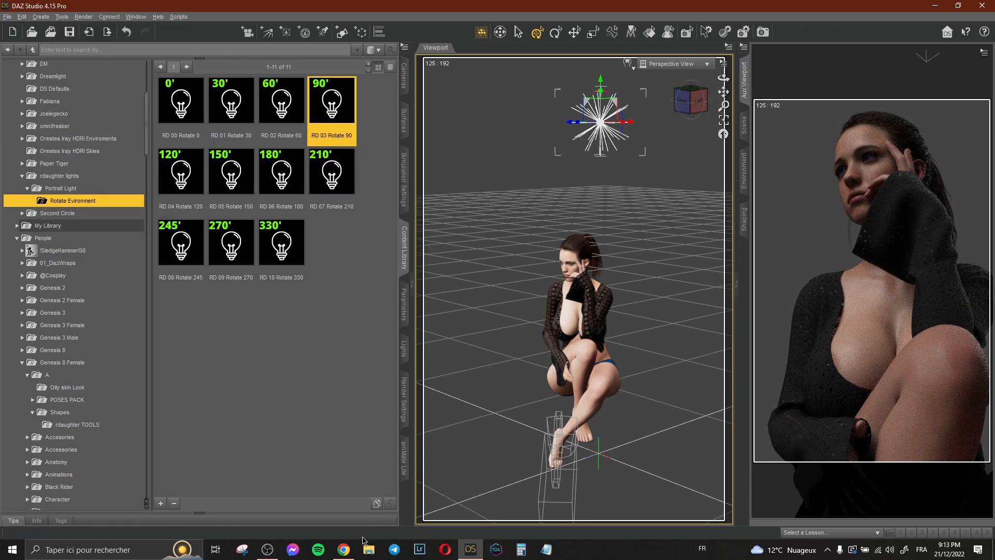
click(347, 552)
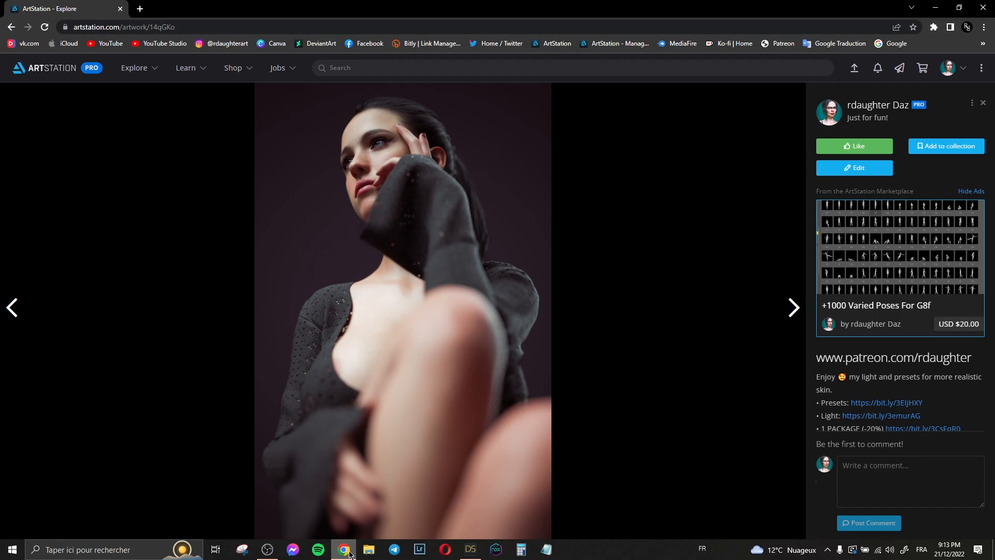
click(344, 550)
double_click(179, 169)
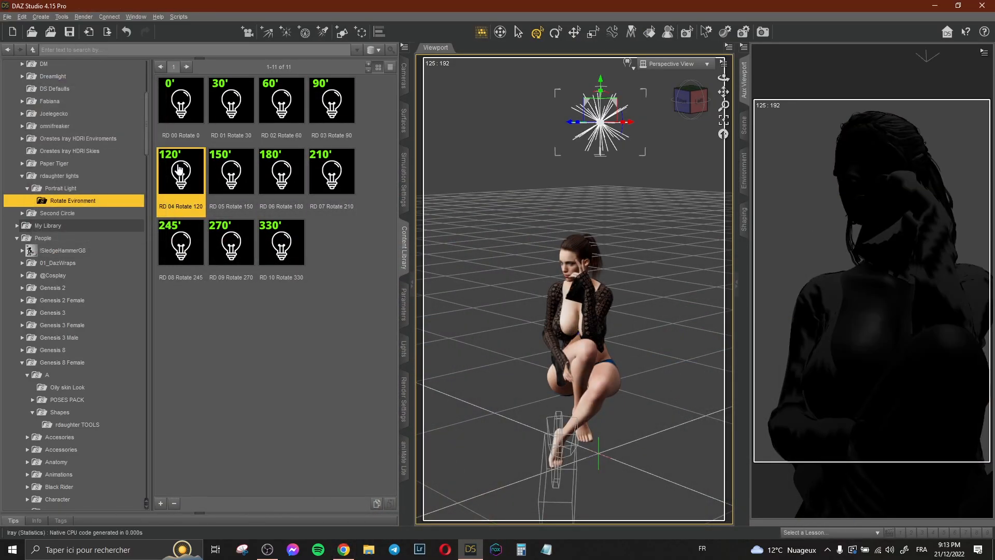
double_click(331, 101)
Step: Set the environment type to Backdrop with a dark grey background colour of 41, 41, 41
click(744, 171)
click(790, 50)
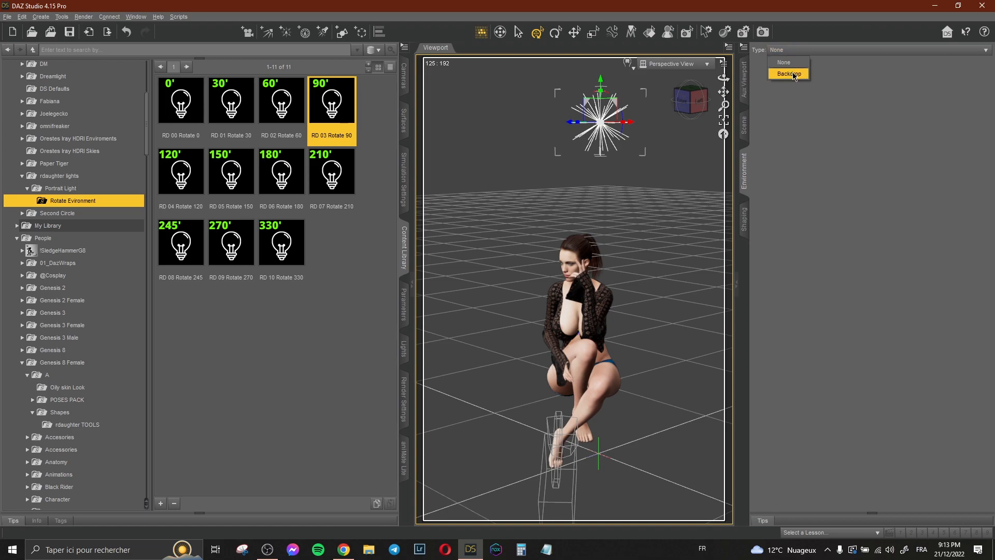
click(789, 73)
click(782, 71)
mouse_move(616, 289)
mouse_down()
mouse_move(616, 299)
mouse_move(618, 287)
mouse_up()
click(563, 352)
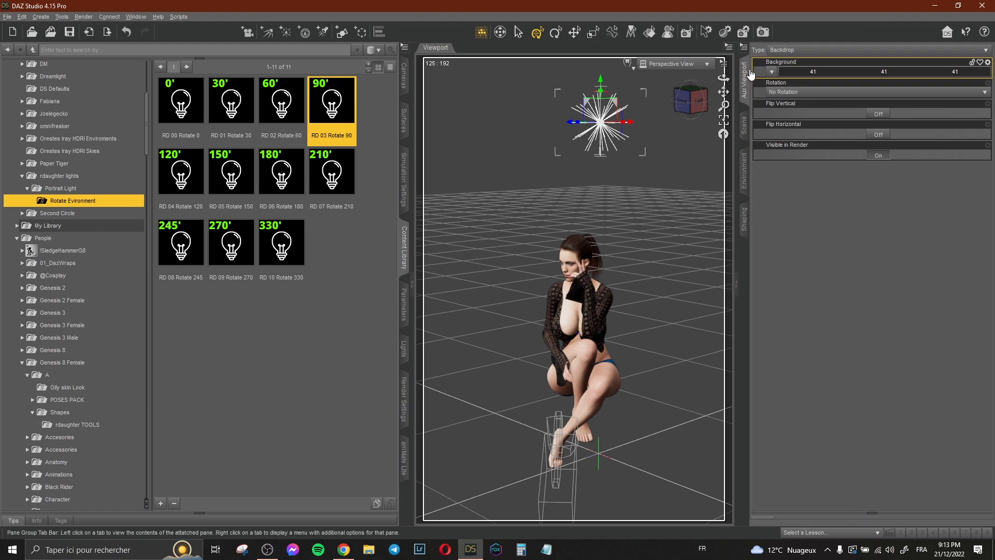
Step: Compare the 120, 60, 30 and 90 degree environment rotations against the dark backdrop in the auxiliary viewport, ending on RD 03 Rotate 90
click(746, 79)
double_click(181, 171)
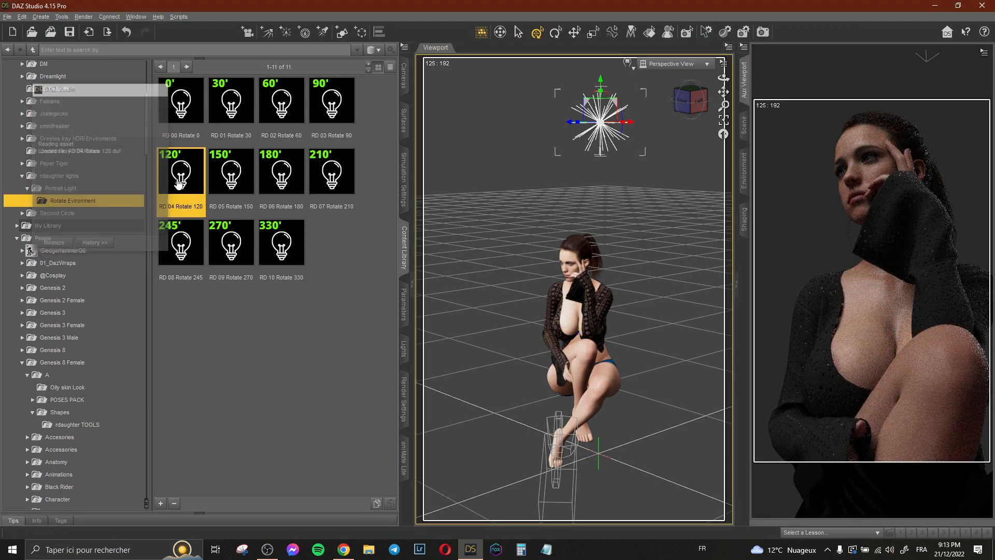
double_click(290, 104)
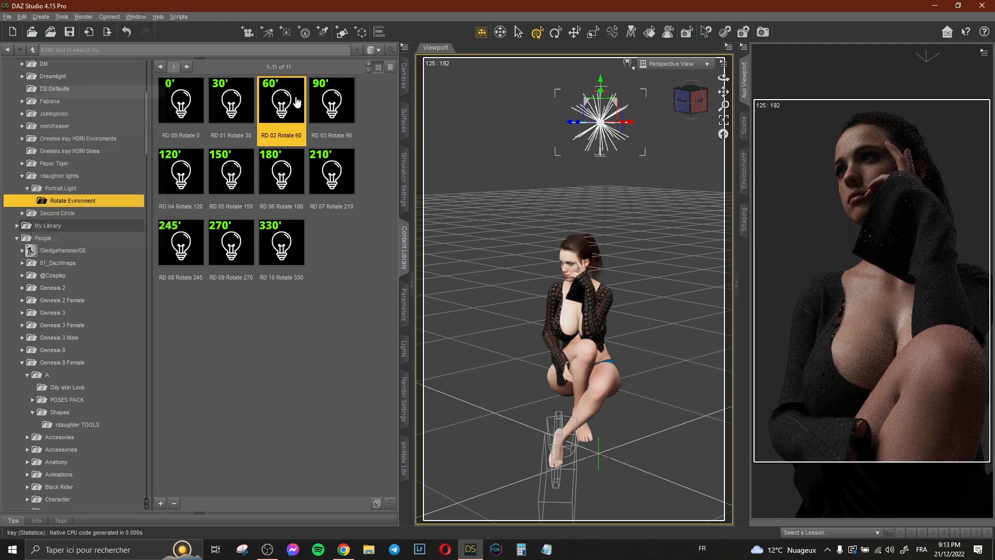
double_click(231, 102)
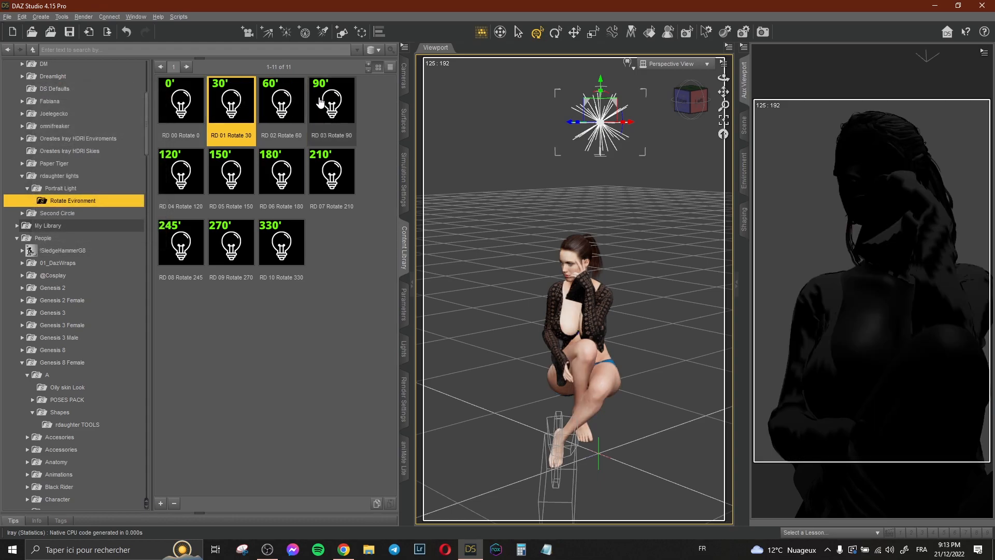
double_click(325, 101)
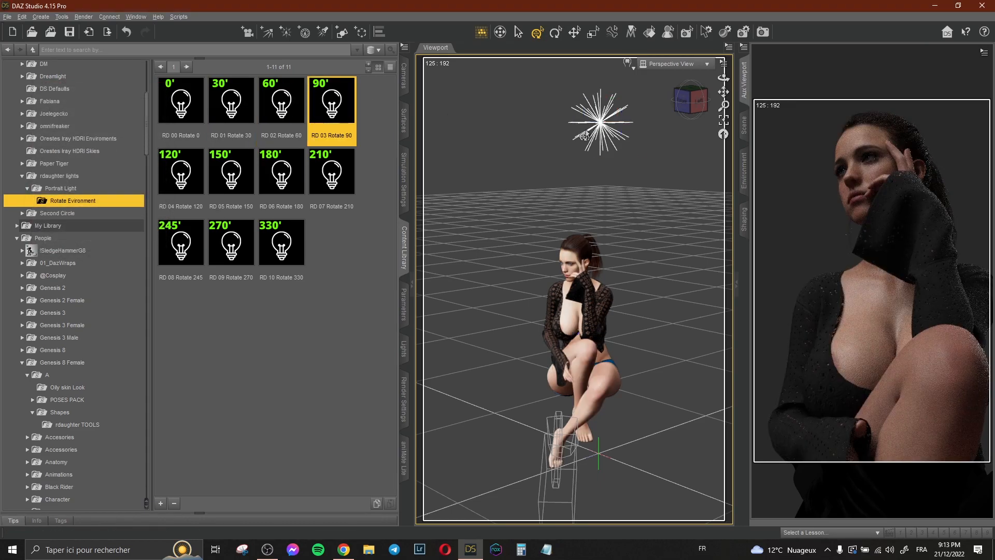
Step: Try the lighting without the point light at 120 degrees, restore the light by undoing, and reapply RD 03 Rotate 90
key(Delete)
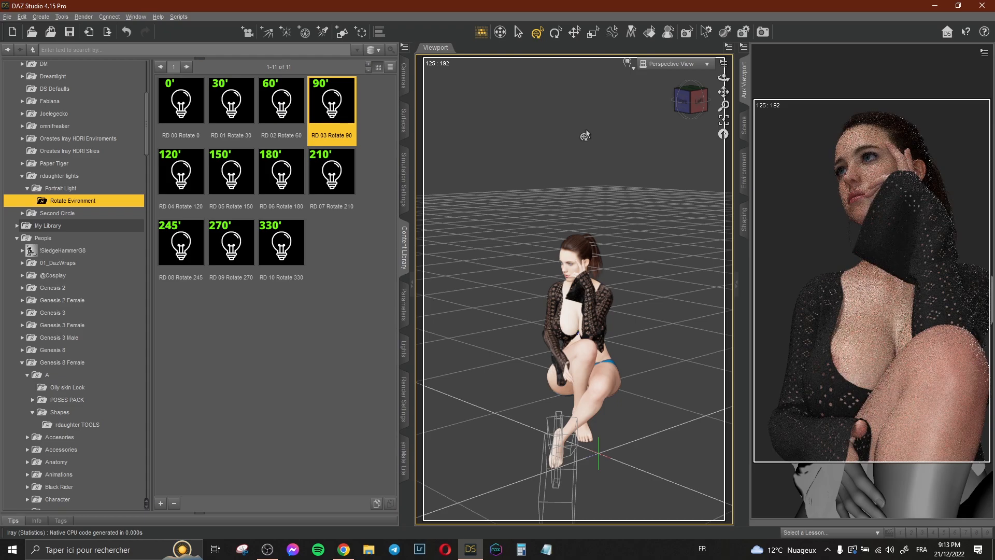
double_click(196, 177)
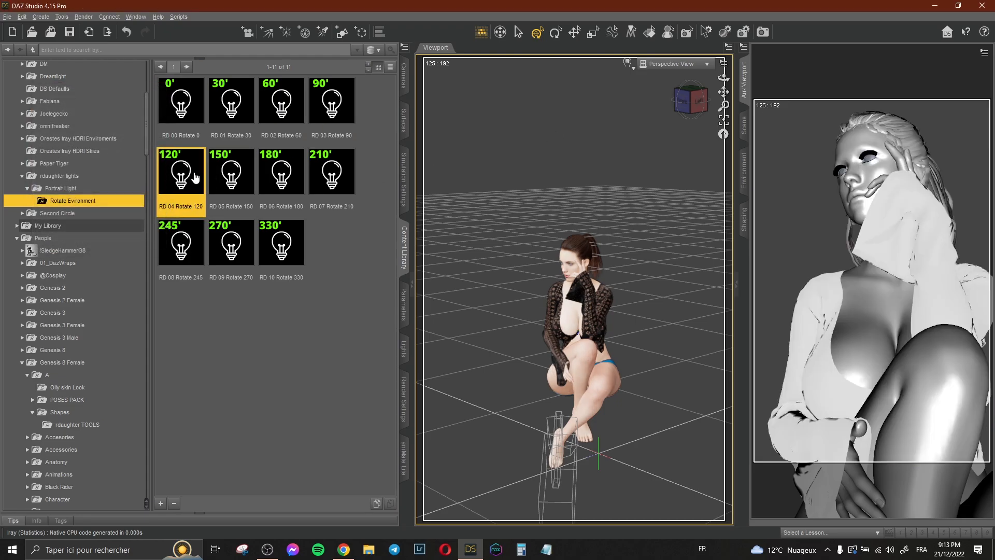
click(126, 33)
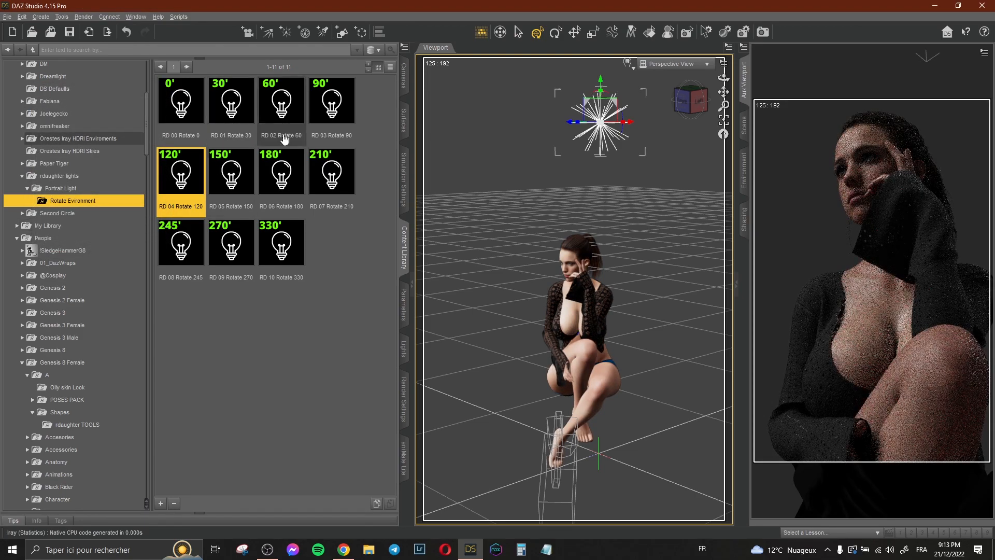
double_click(310, 109)
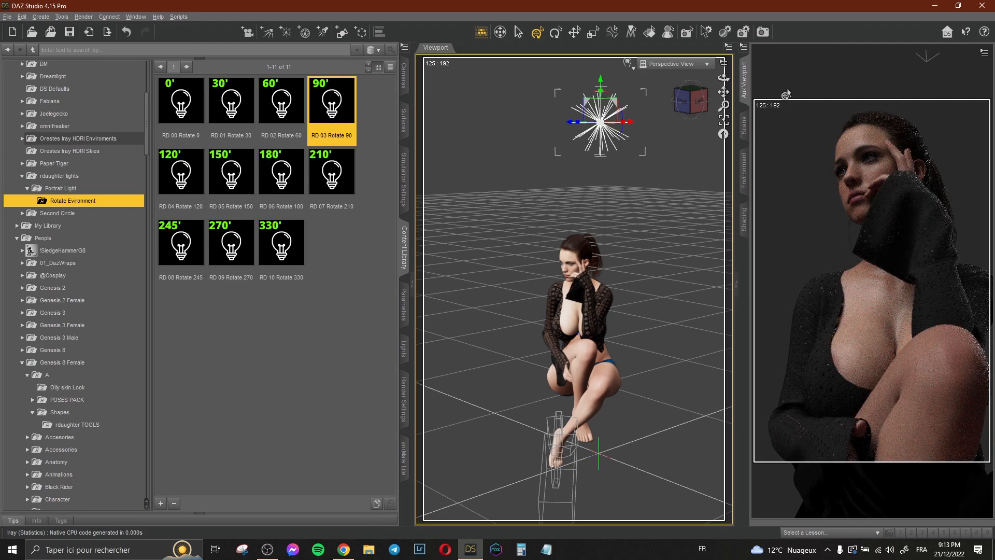
Step: Look through the scene Camera in the main viewport and orbit it slightly to refine the portrait framing
click(667, 84)
click(668, 64)
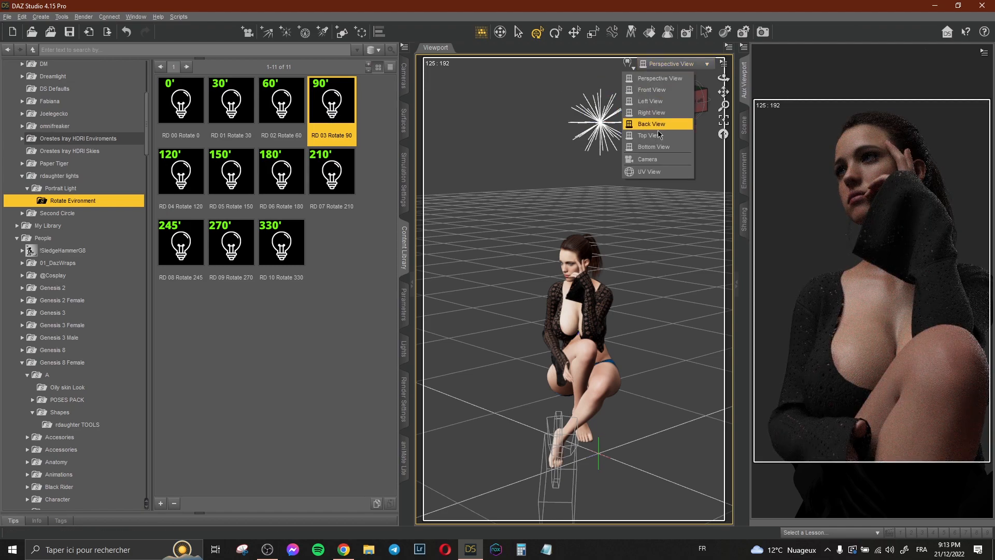
click(669, 97)
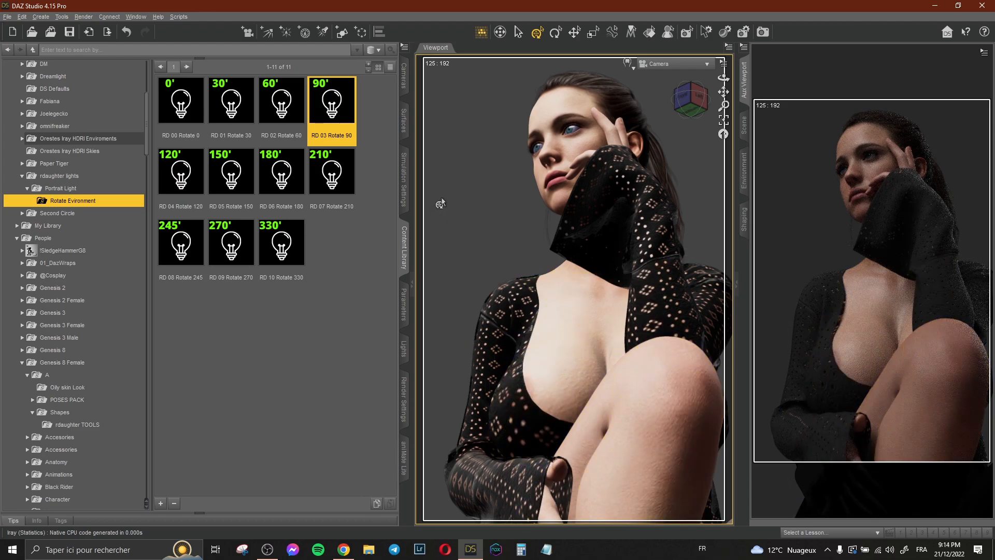
drag(722, 93, 721, 90)
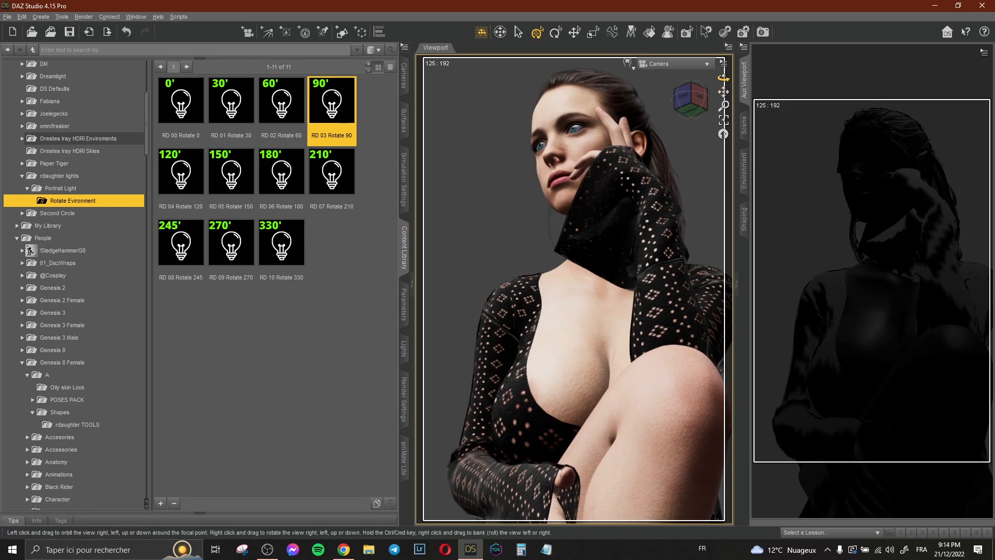
Step: Return to Perspective View, view the figure from the side, and turn on Depth of Field for the Camera
click(677, 65)
click(669, 75)
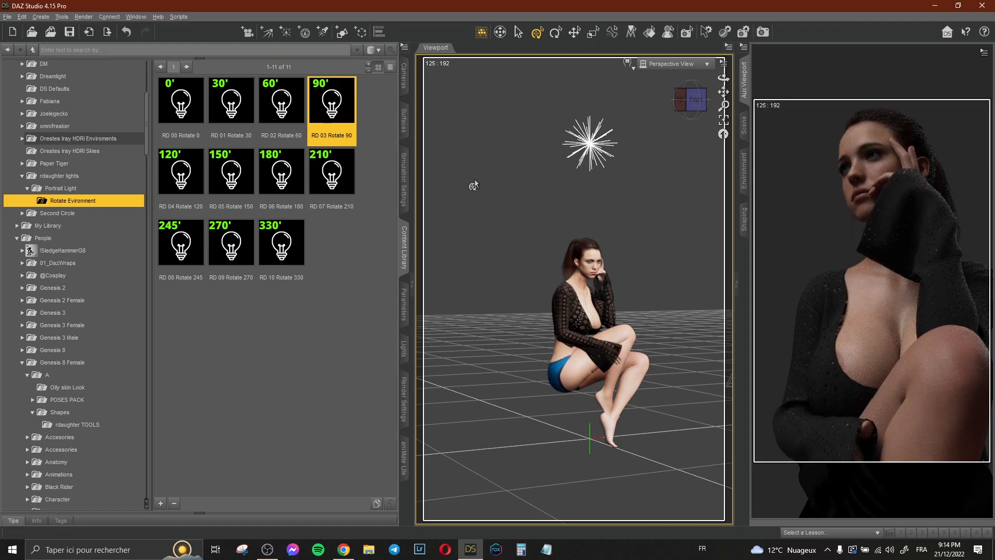
drag(724, 78, 754, 67)
scroll(667, 157, up, 1)
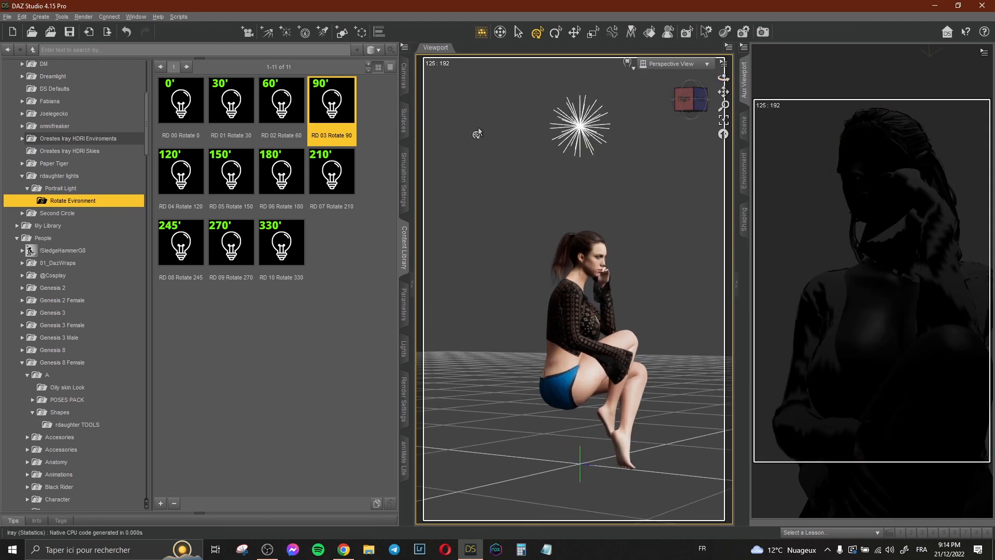
click(403, 75)
click(36, 62)
click(35, 78)
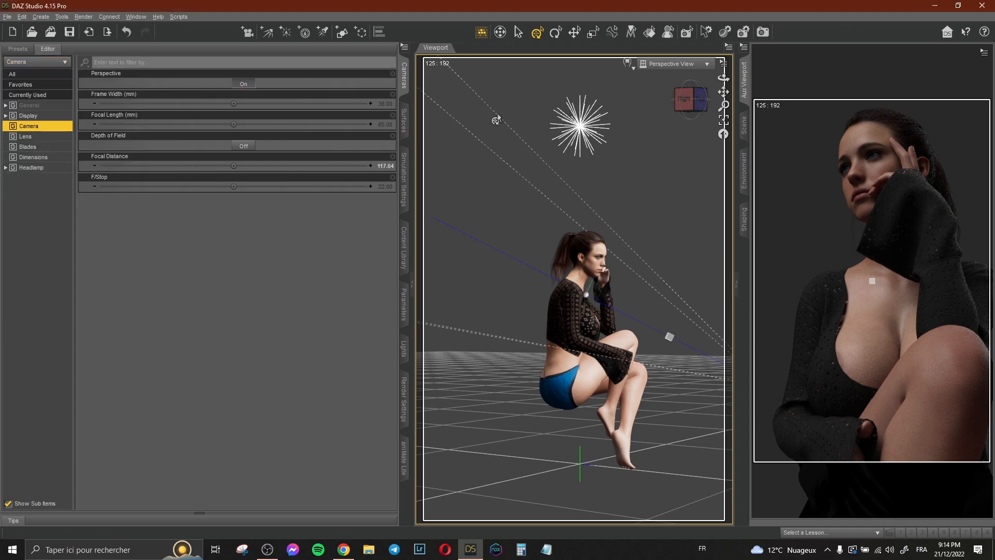
click(237, 148)
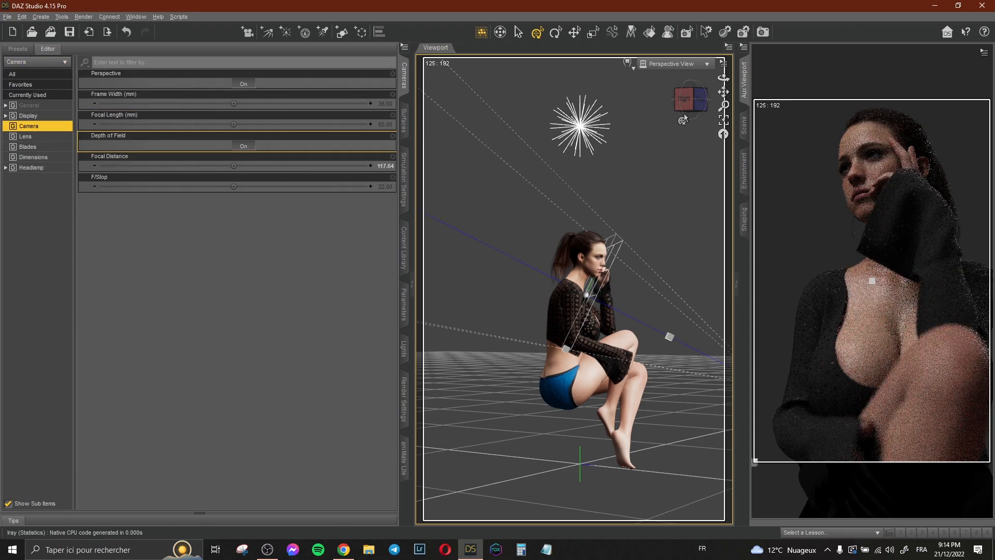
Step: Frame the figure's head in Perspective View and set the Camera's focal distance to about 118.09
click(596, 255)
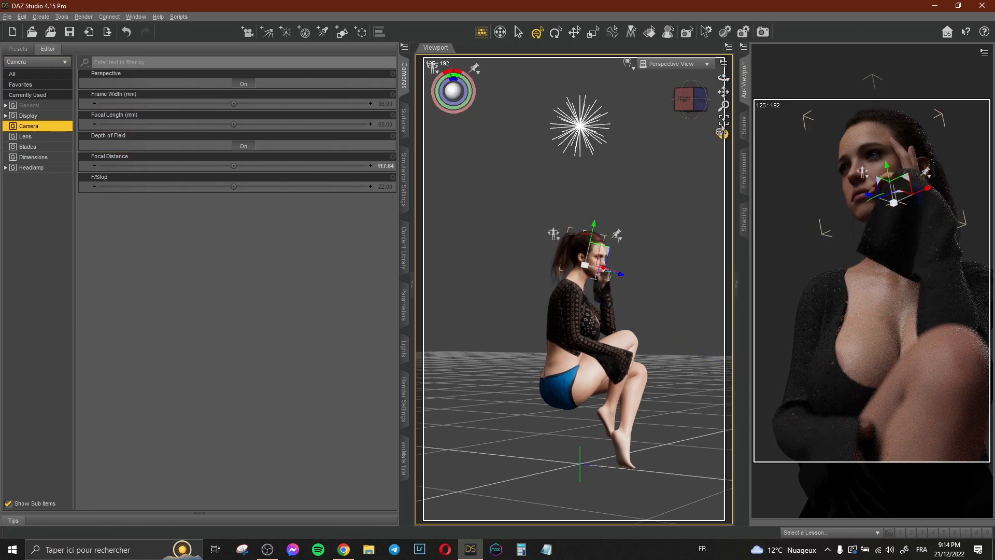
click(724, 120)
click(36, 62)
click(28, 75)
drag(723, 78, 706, 71)
drag(232, 165, 233, 166)
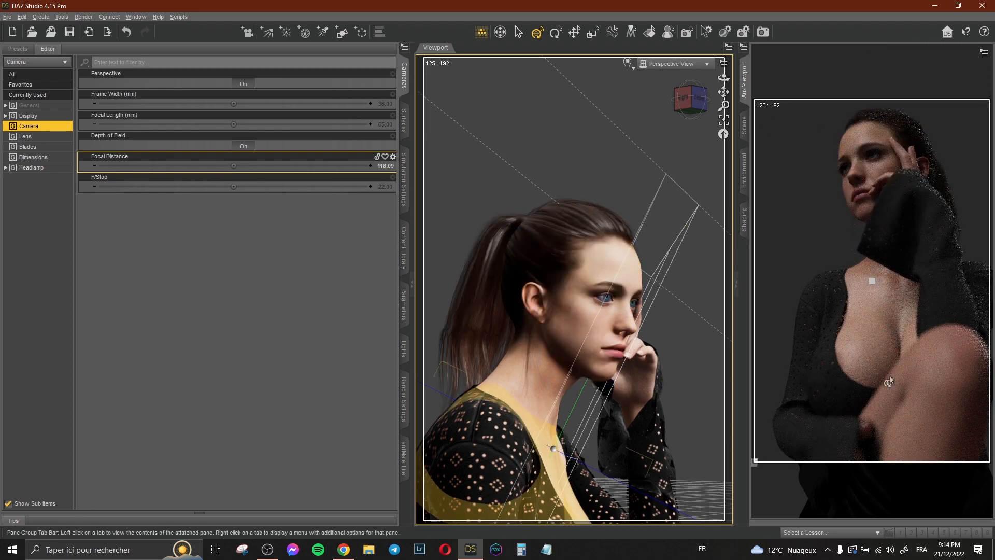
Step: Fine-tune the Camera's focus to a focal distance of about 116.70 and an F/Stop of about 16.57
drag(233, 185, 226, 185)
drag(232, 166, 221, 165)
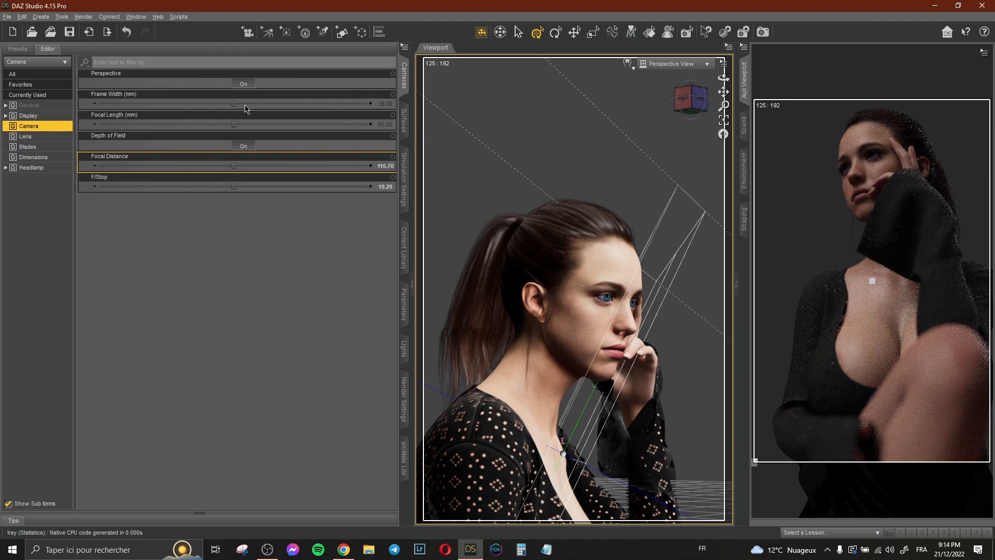
drag(238, 188, 233, 187)
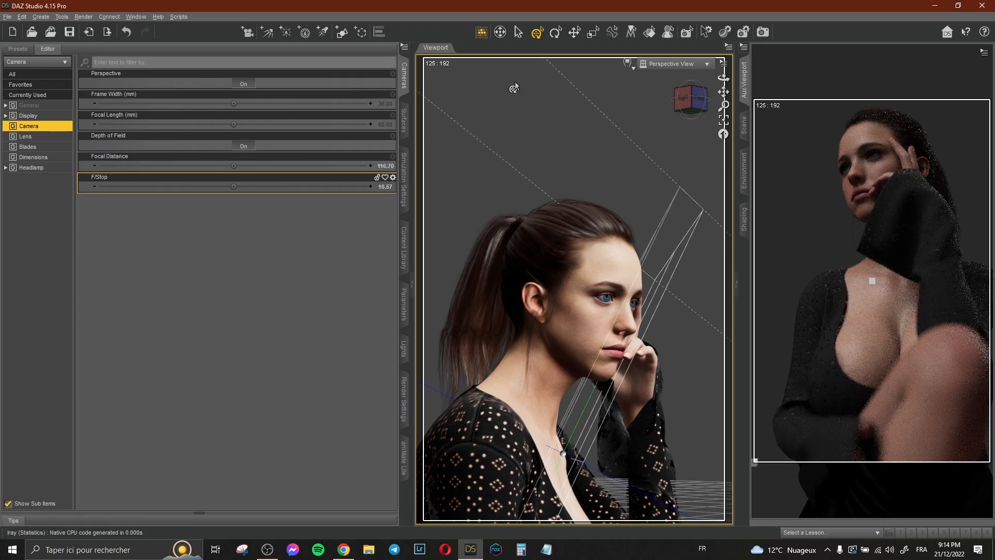
click(627, 104)
Step: Compare the depth-of-field blur with the ArtStation reference in Chrome and return to DAZ Studio
click(347, 549)
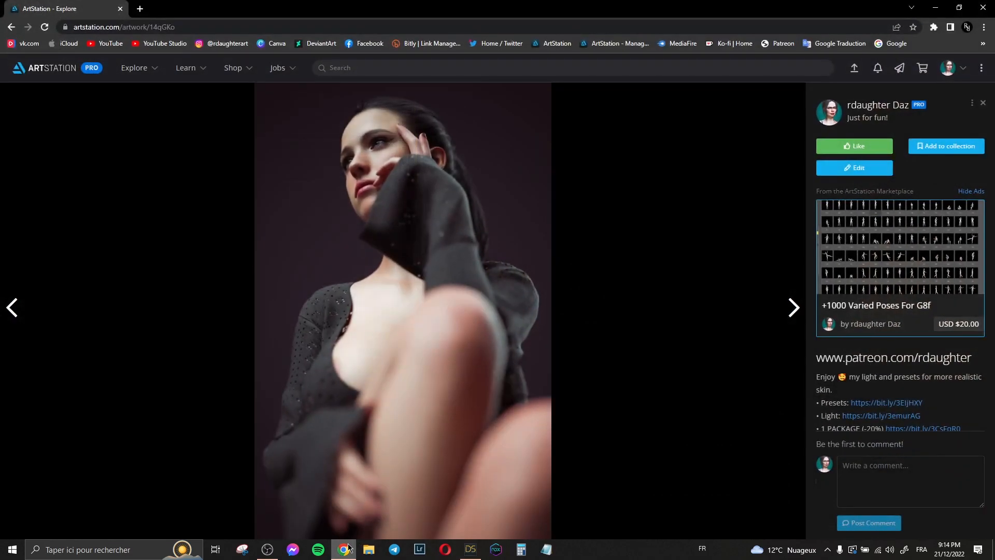
click(344, 549)
click(345, 548)
click(344, 548)
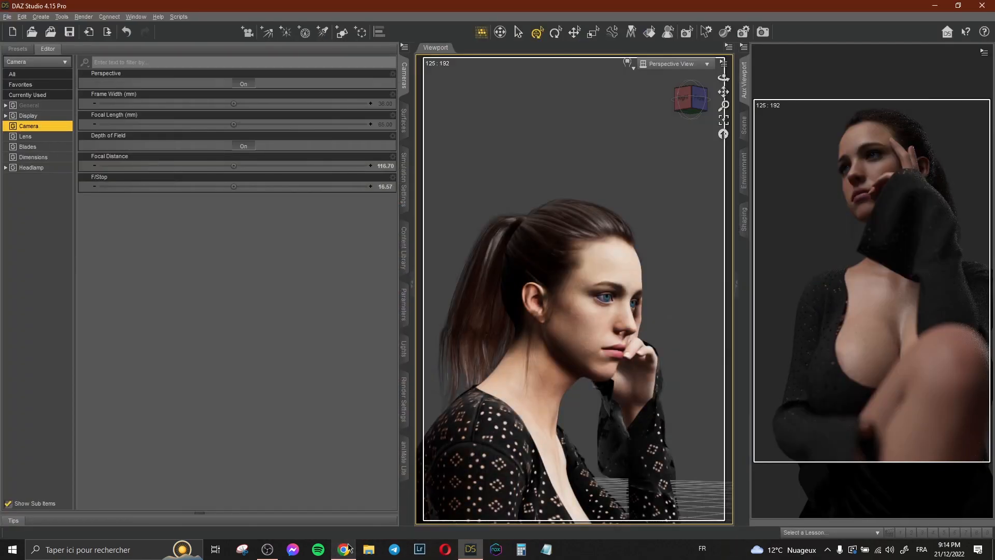
Step: Switch the main viewport from Perspective View back to the Camera and adjust its orbit around the figure
click(674, 64)
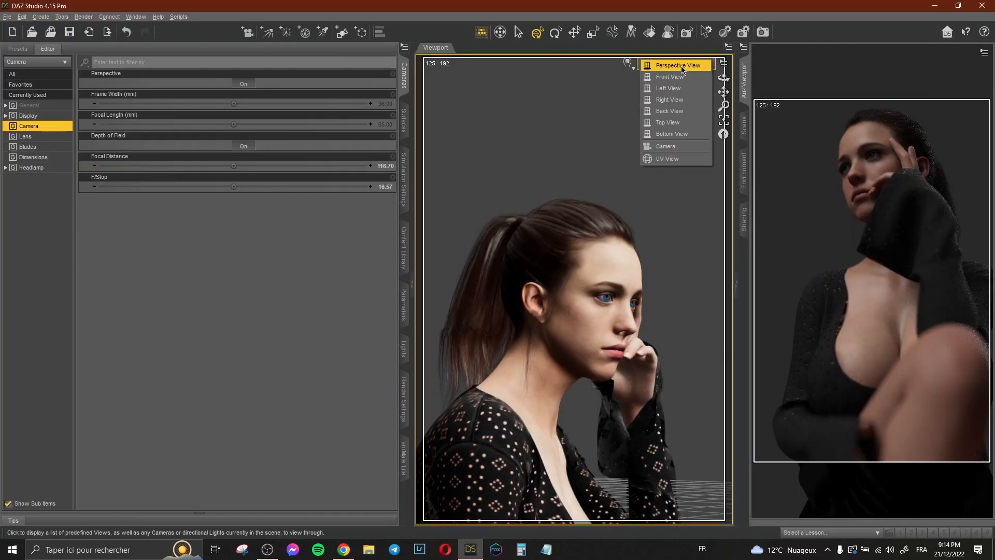
click(673, 146)
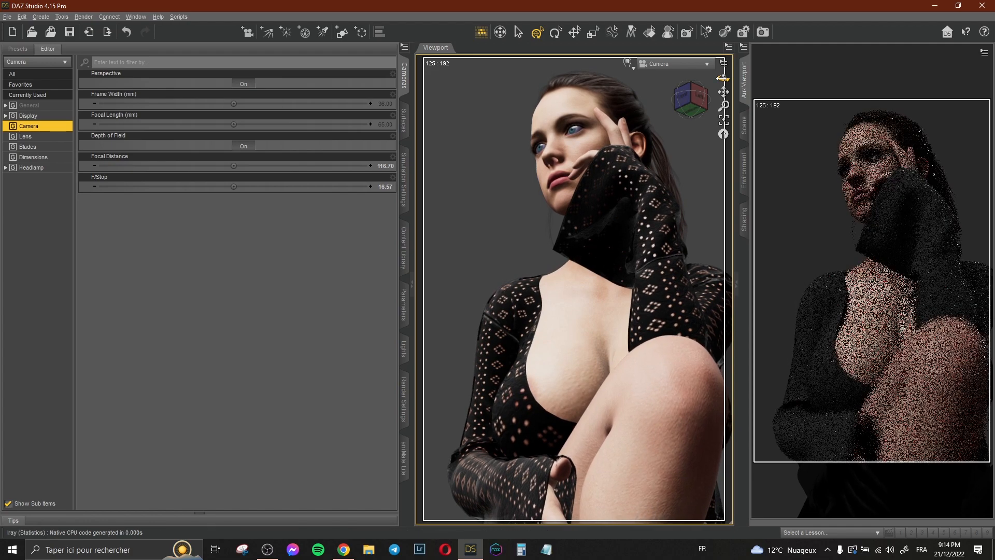
drag(722, 78, 529, 104)
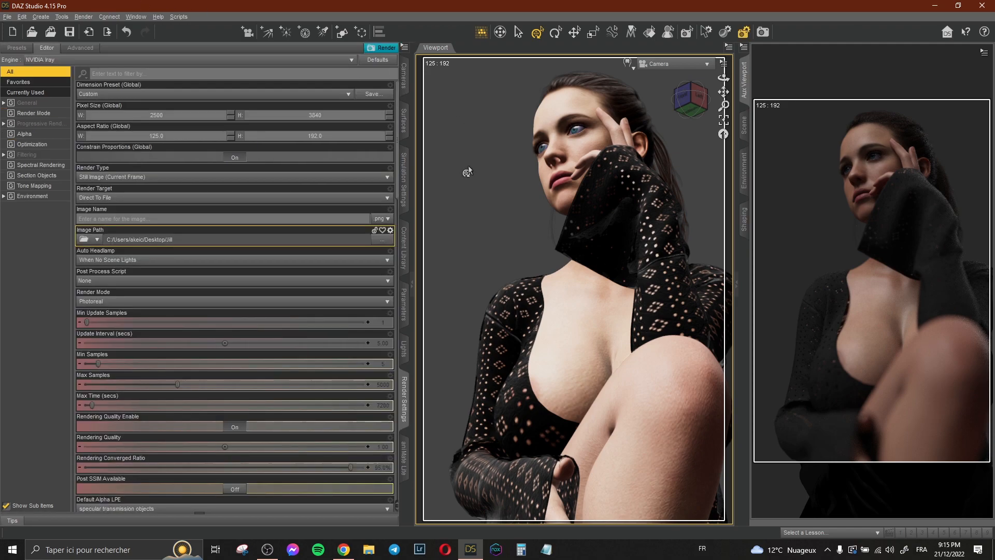
Step: Darken the backdrop's background colour to 39, 39, 39
click(744, 171)
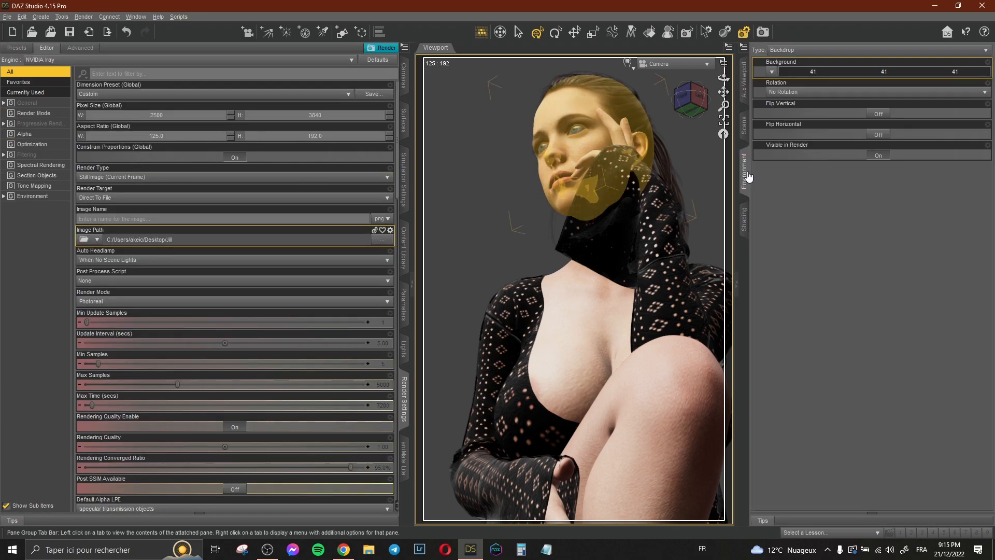
click(820, 73)
click(618, 284)
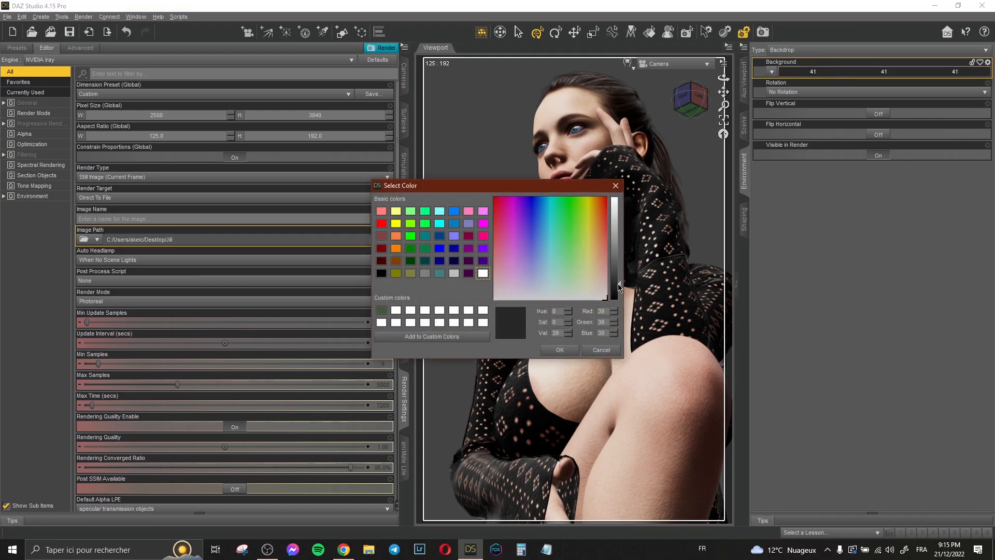
click(560, 350)
Step: Switch the auxiliary viewport from the Iray preview to a shaded draw style
click(744, 79)
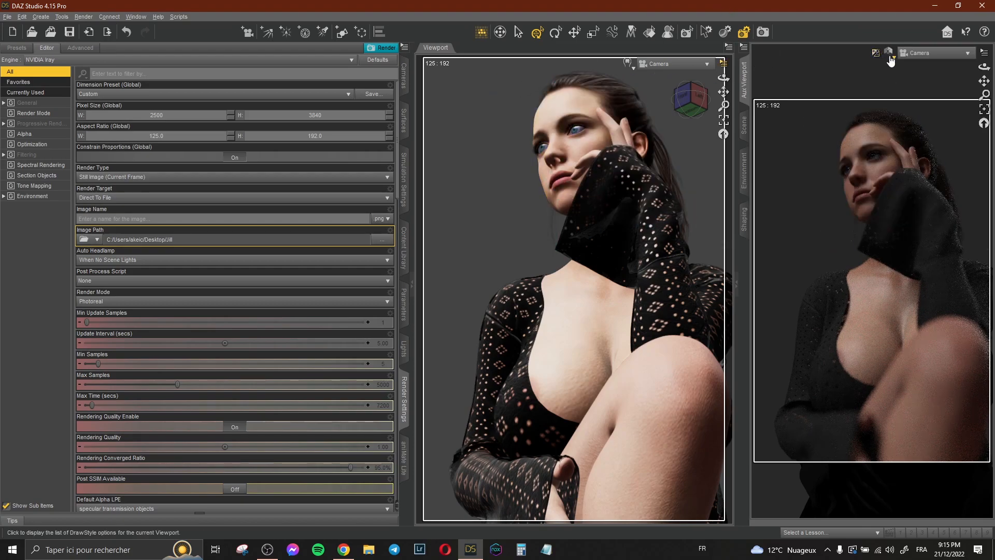
click(888, 54)
click(878, 157)
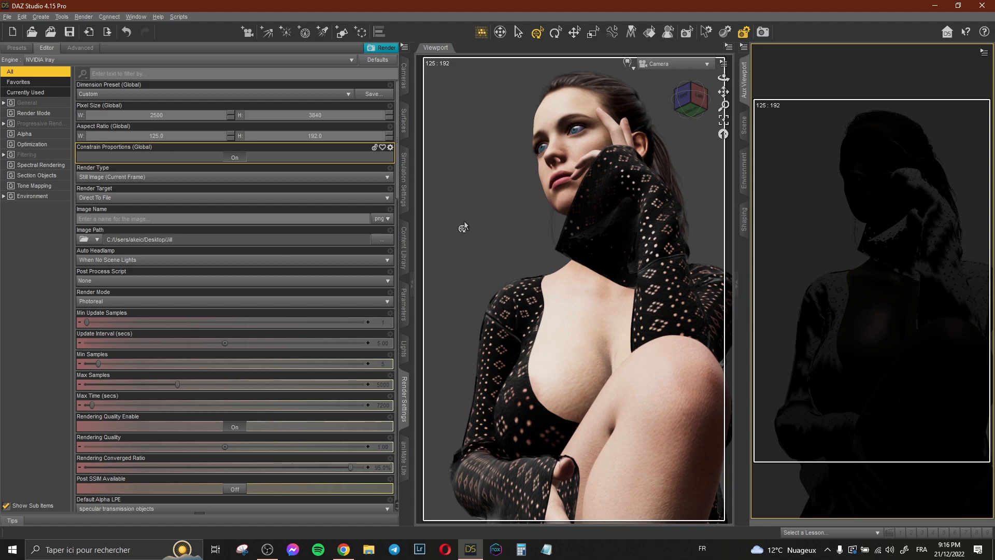
Step: Open the ArtStation reference at full size in Chrome, examine the face and sleeve up close, and return to DAZ Studio
click(343, 549)
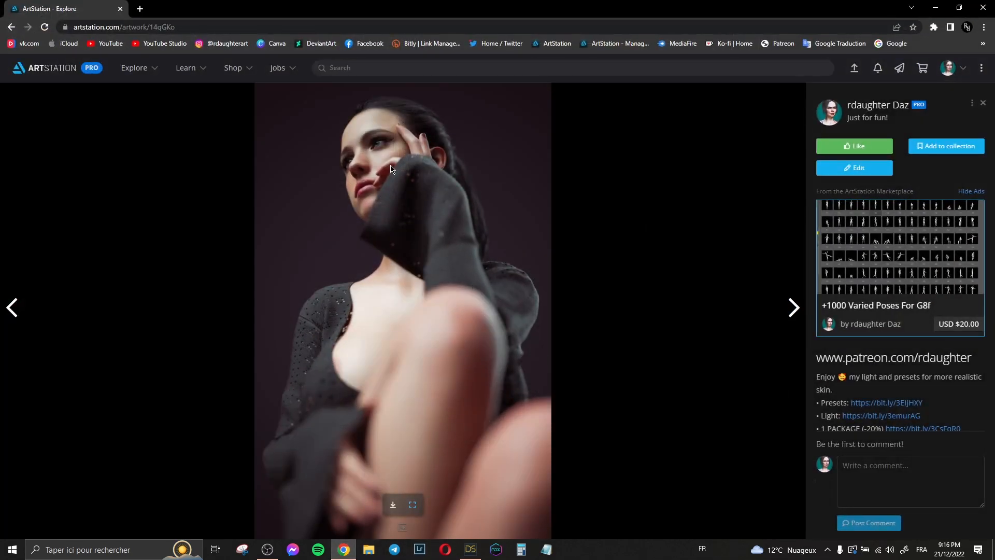
click(414, 504)
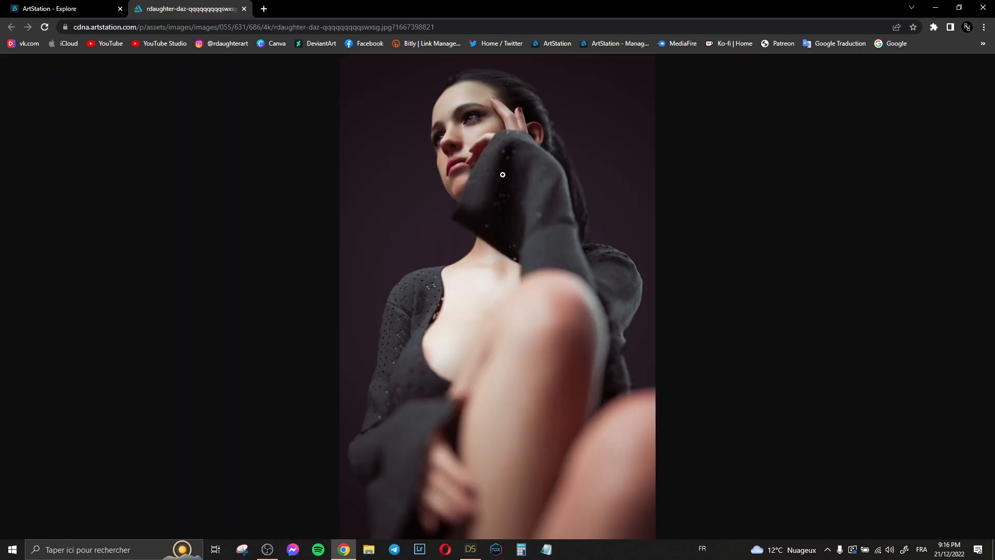
click(523, 129)
scroll(450, 261, down, 1)
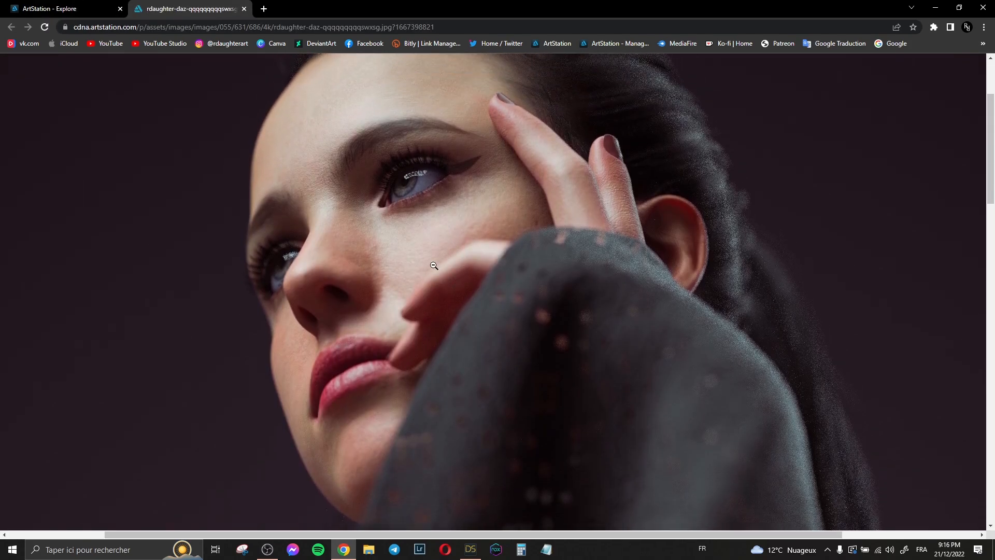
scroll(489, 259, down, 8)
scroll(484, 295, up, 10)
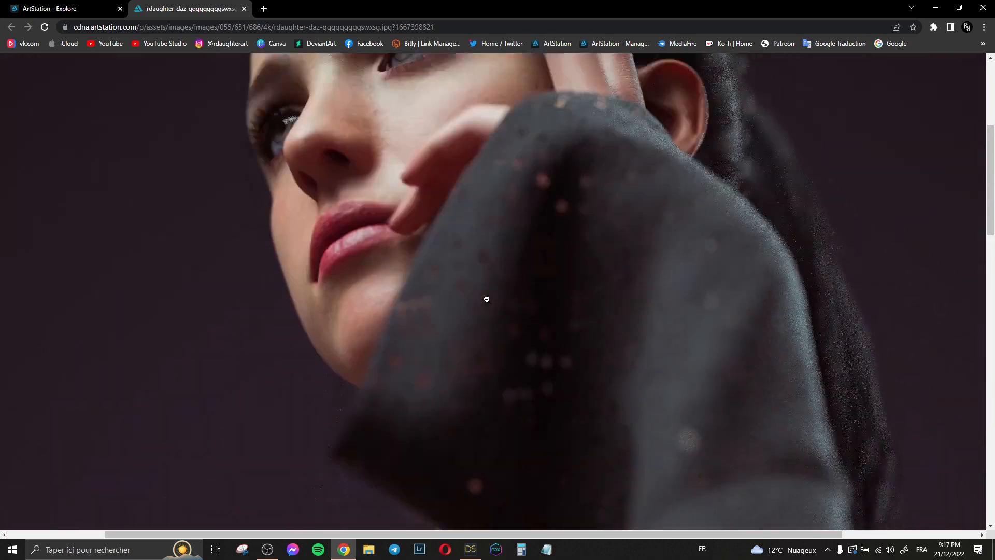
scroll(456, 306, down, 2)
click(531, 260)
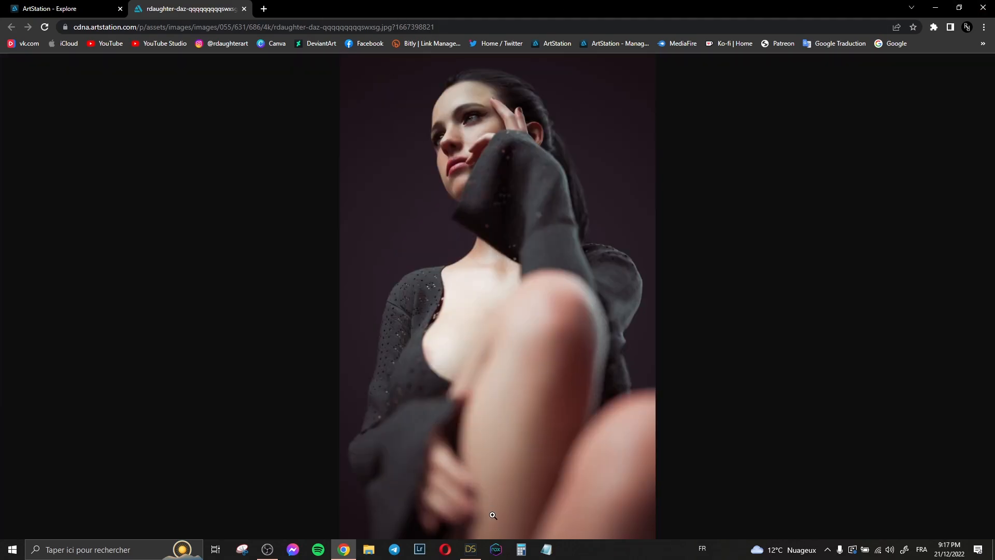
click(471, 550)
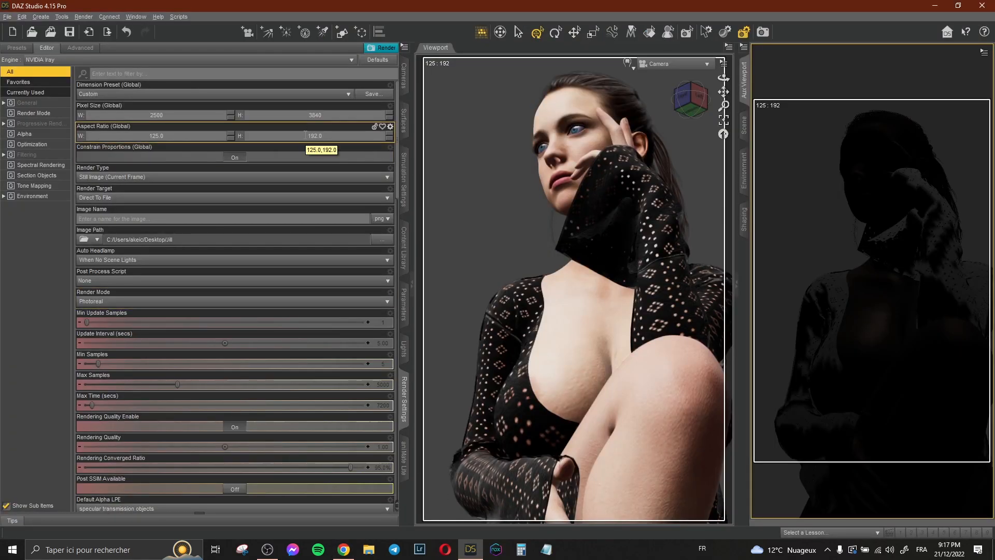